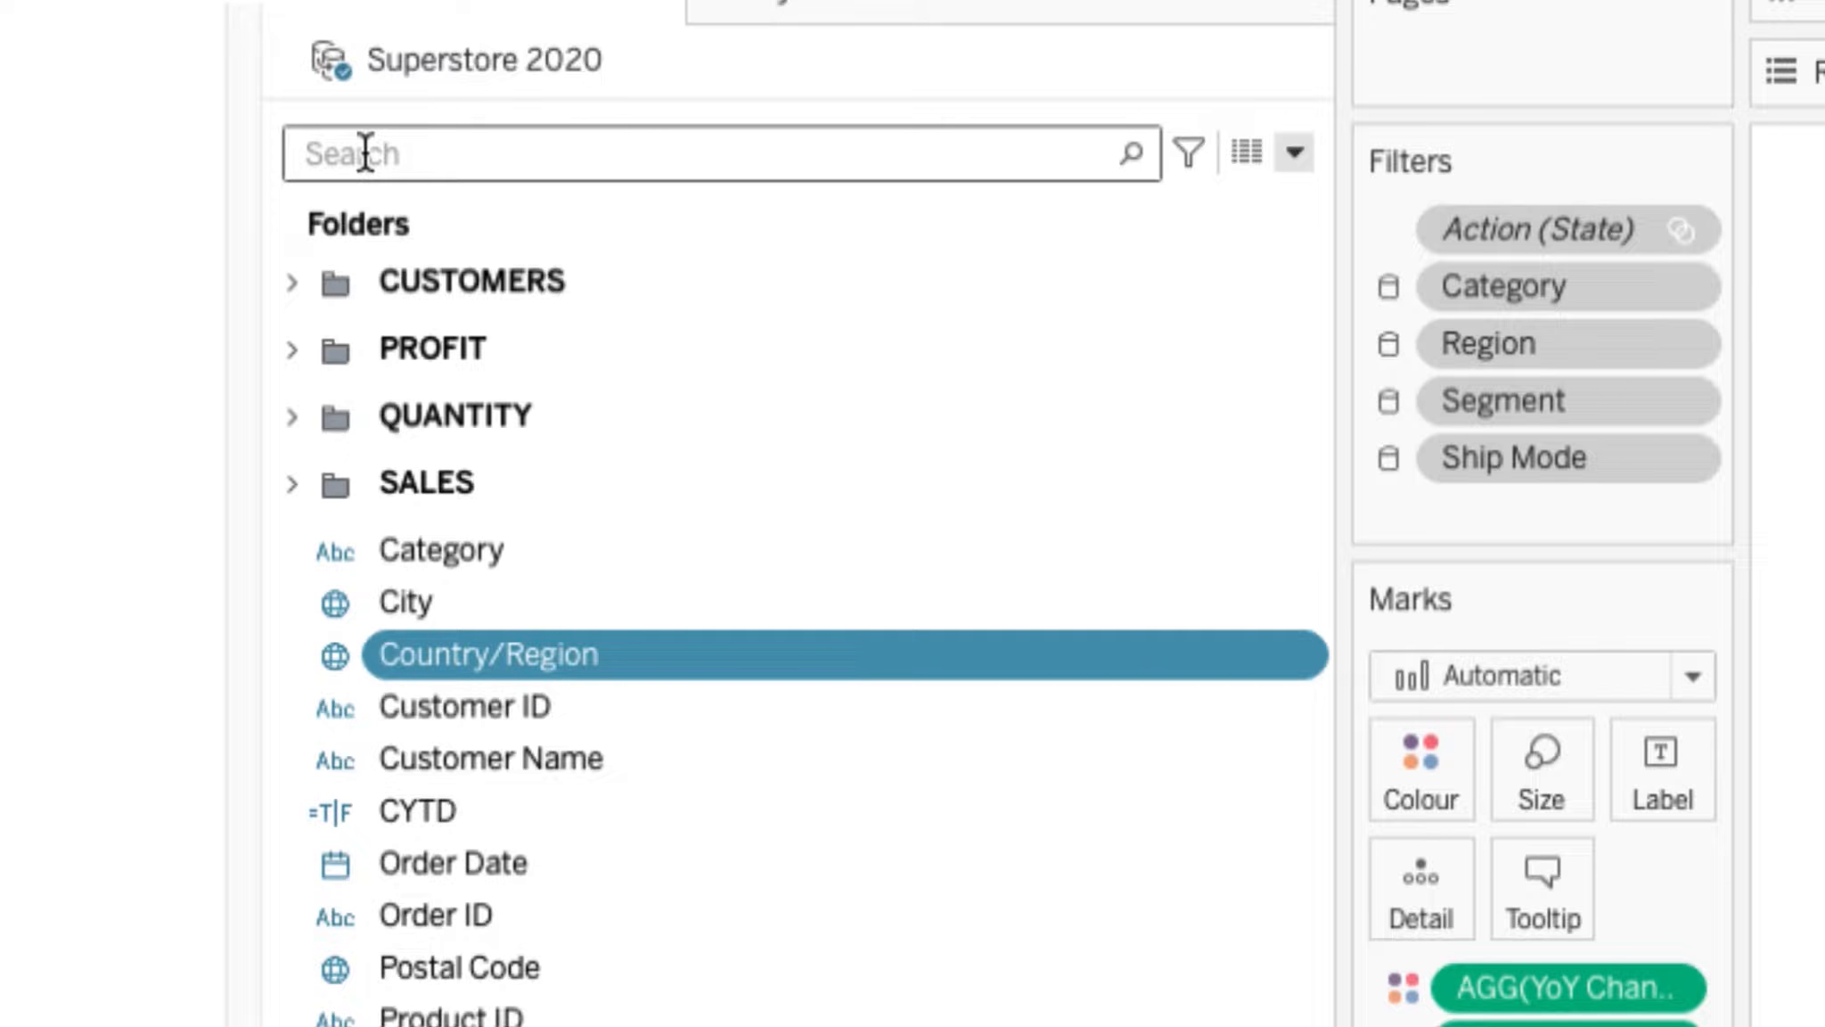
Filter the data field list to calculations and narrow it to those matching "custo"
{"action": "left_click", "coordinate": [1193, 147]}
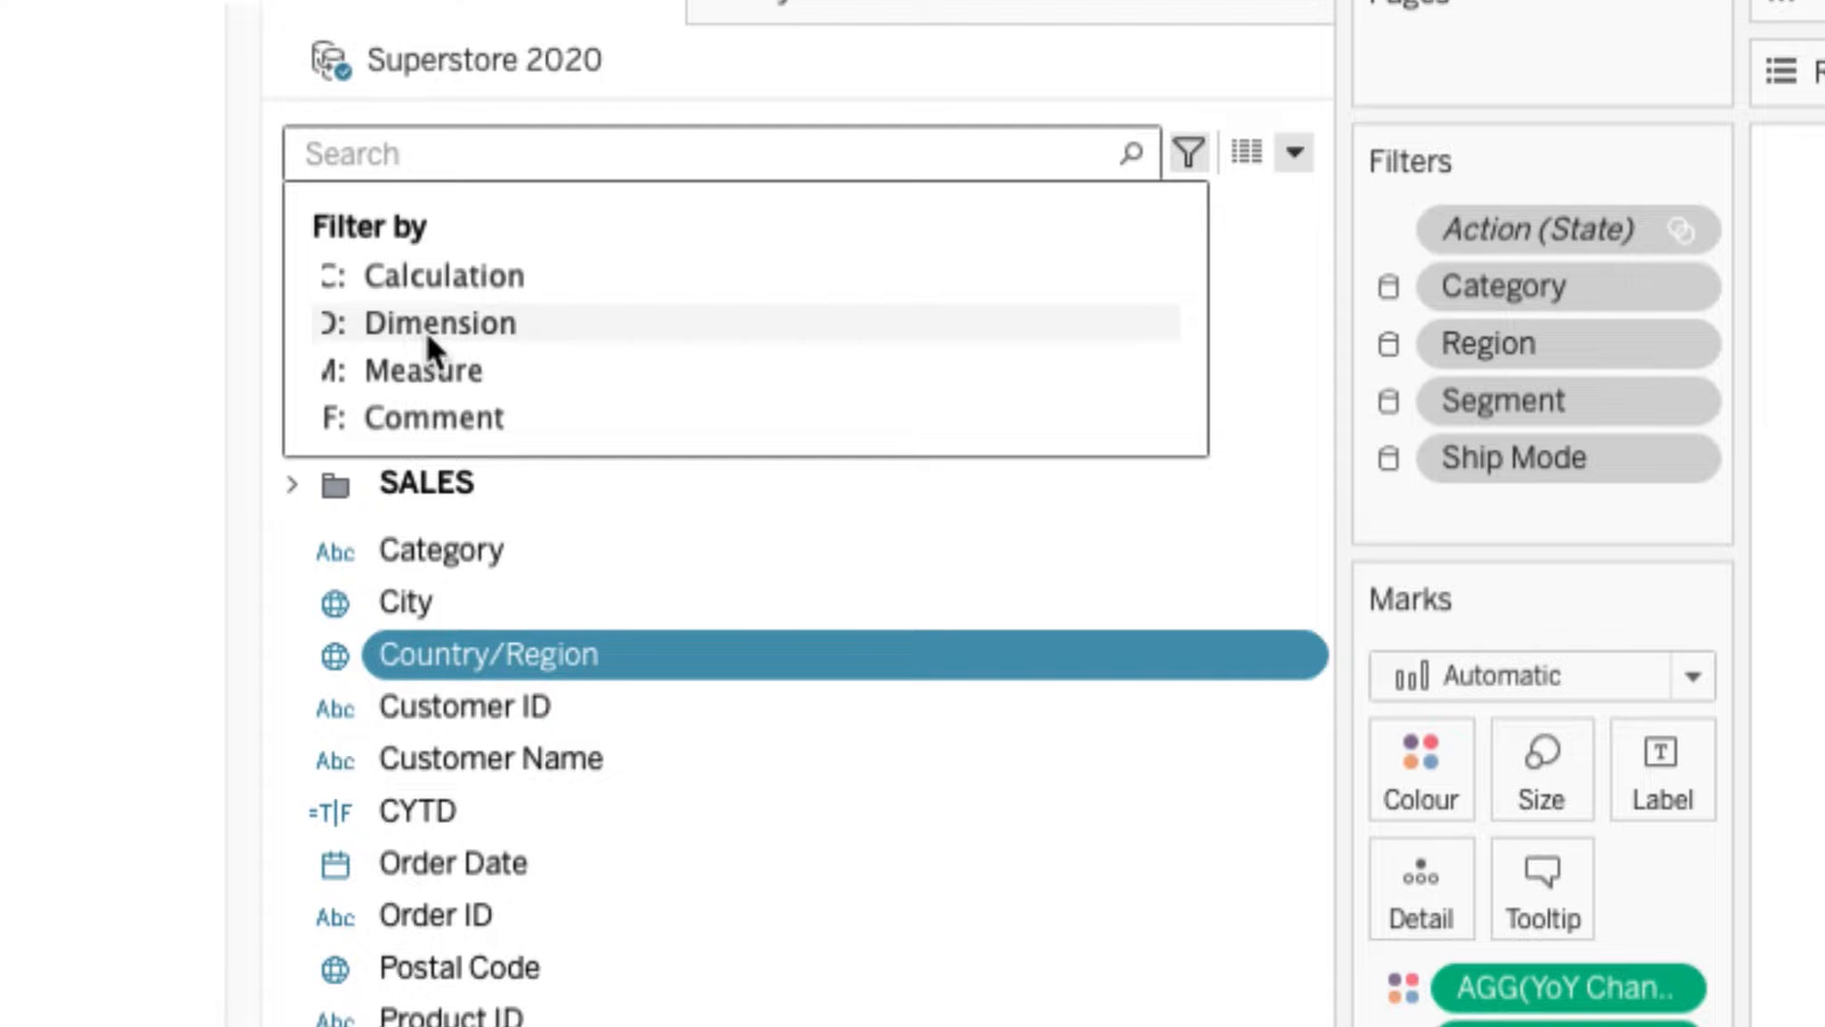
{"action": "left_click", "coordinate": [442, 276]}
{"action": "left_click", "coordinate": [503, 369]}
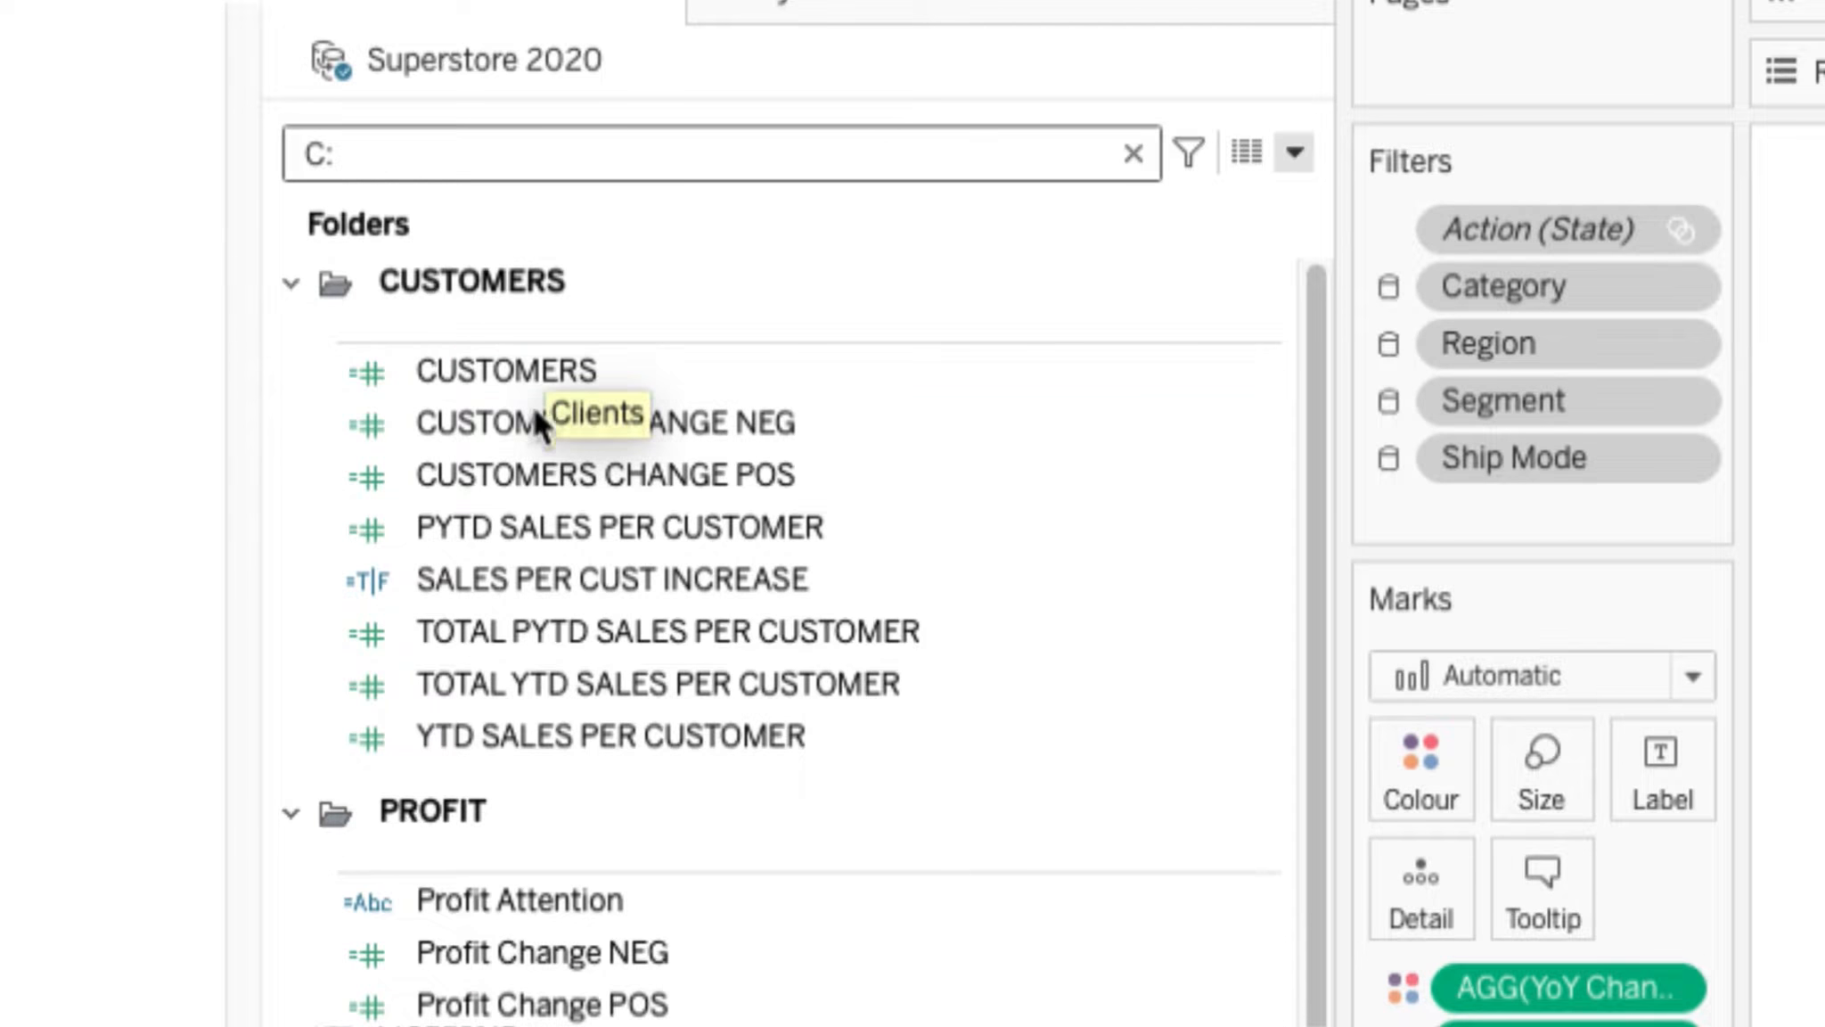
{"action": "left_click", "coordinate": [422, 154]}
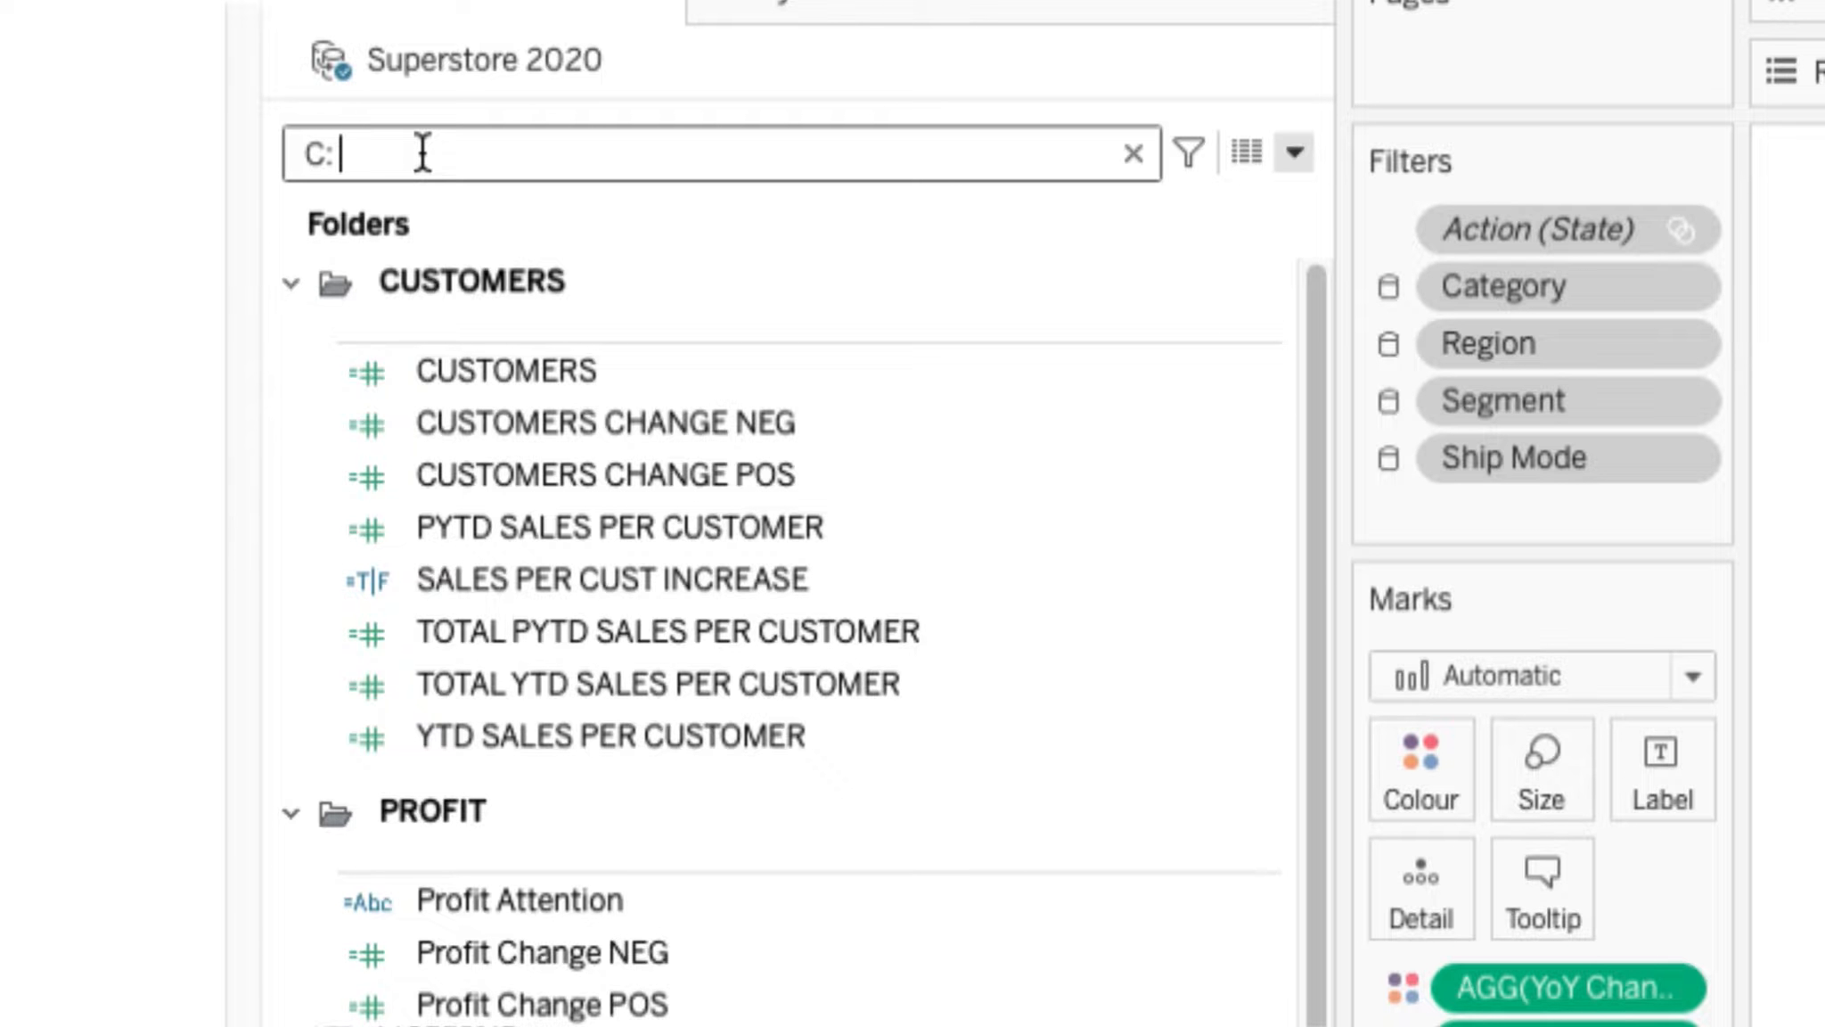
{"action": "type", "text": "custo"}
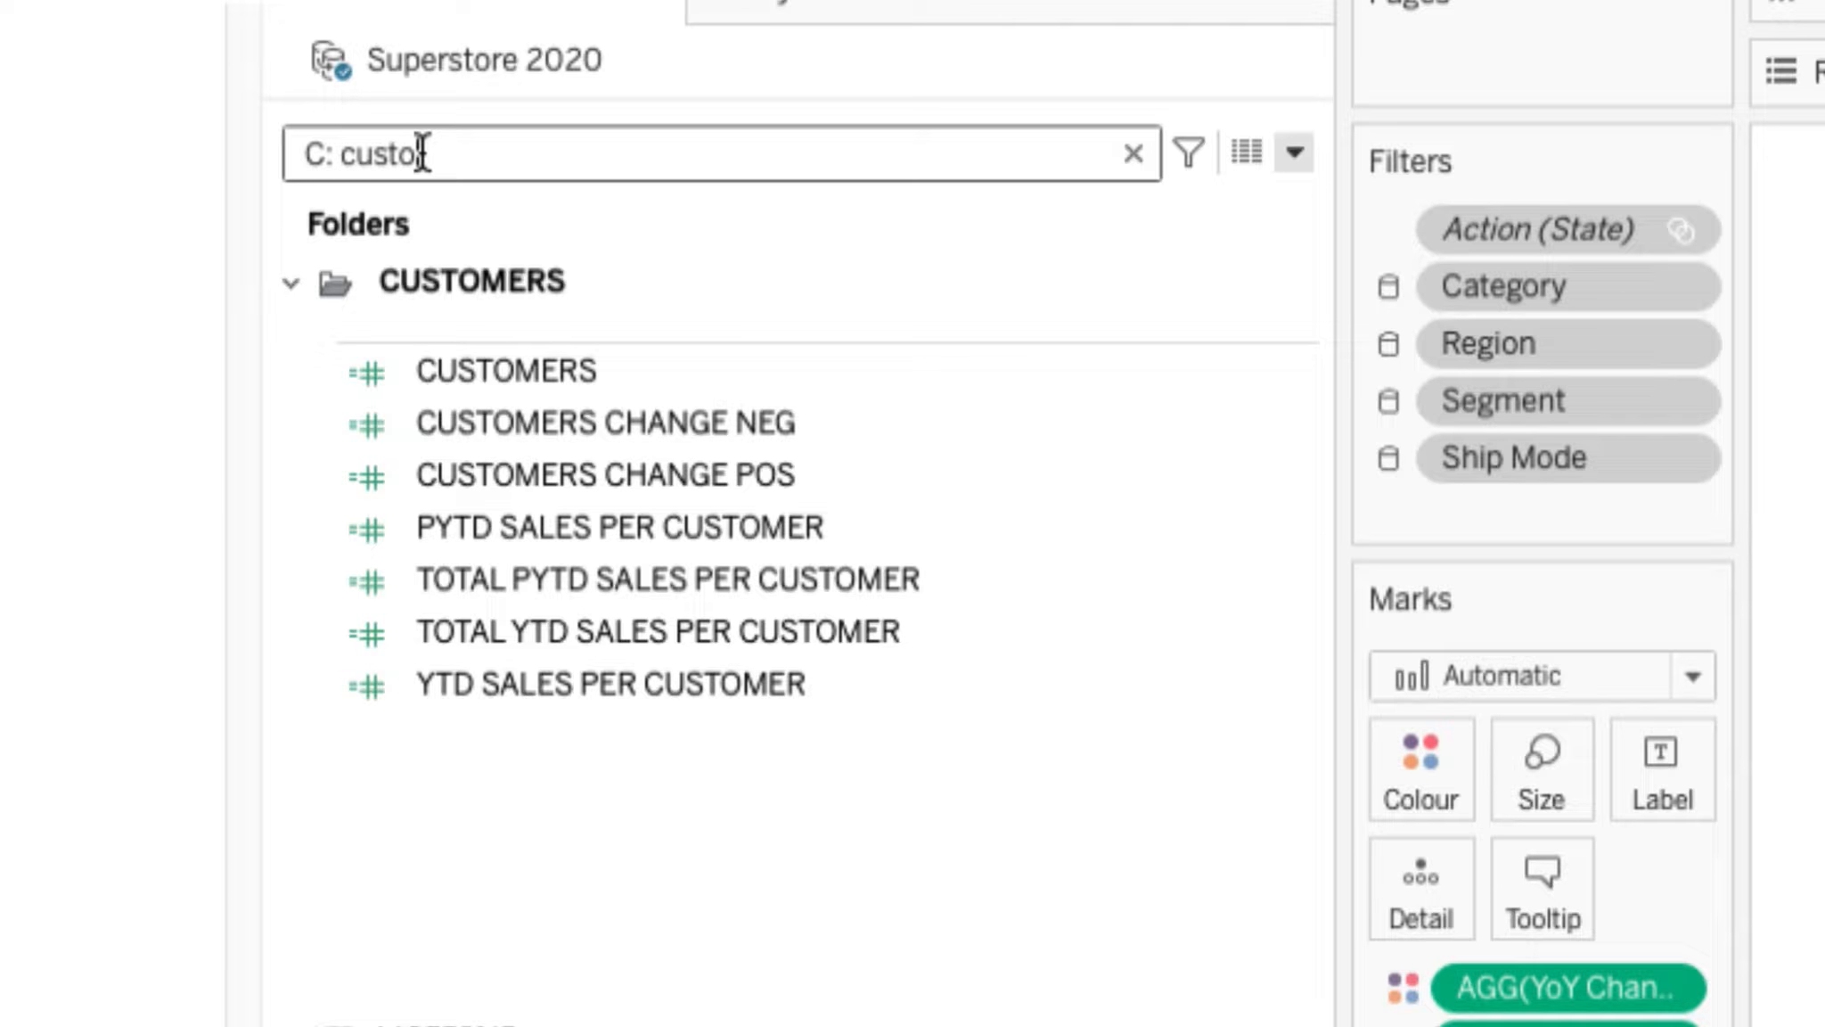
Clear the calculation filter and its search text from the field search
{"action": "key", "text": "BackSpace"}
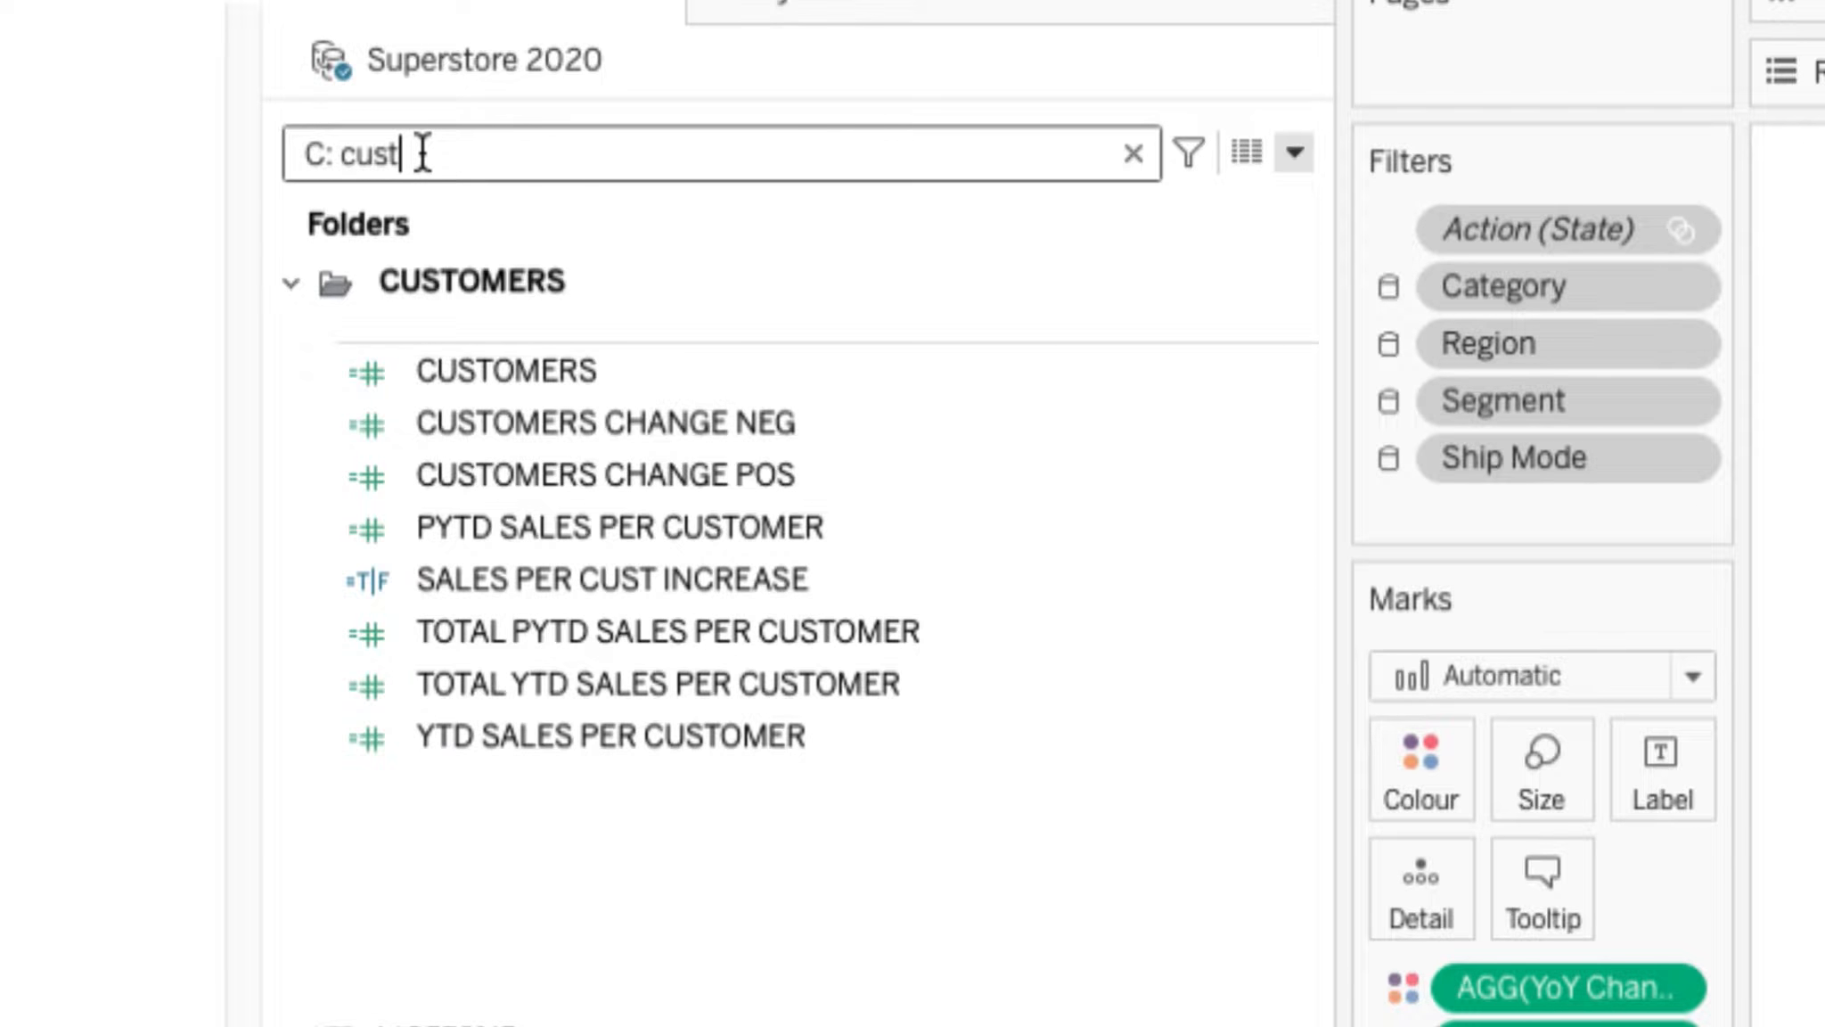
{"action": "key", "text": "BackSpace"}
{"action": "key", "text": "BackSpace"}
{"action": "key", "text": "BackSpace"}
{"action": "key", "text": "BackSpace"}
{"action": "key", "text": "BackSpace"}
{"action": "key", "text": "BackSpace"}
{"action": "key", "text": "BackSpace"}
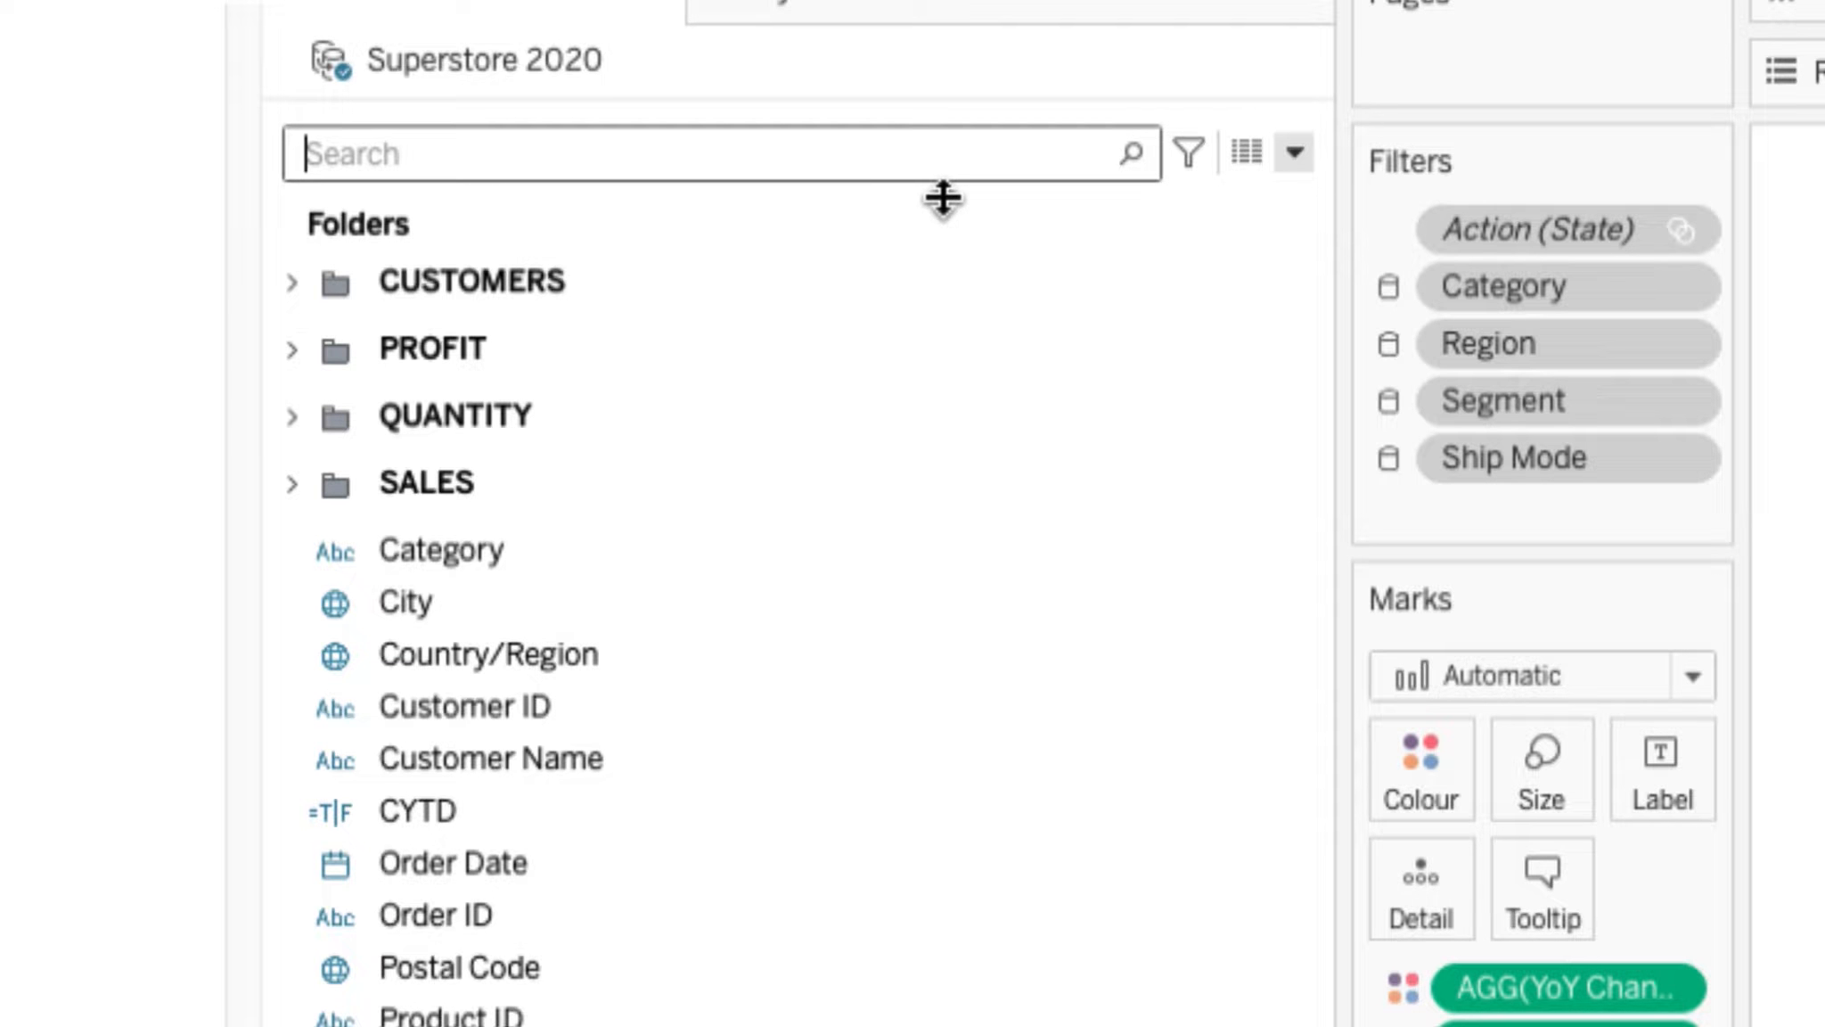
Filter the field list to calculations by entering the prefix "C:" directly, try "D" instead, and clear the search
{"action": "left_click", "coordinate": [1298, 142]}
{"action": "left_click", "coordinate": [1297, 142]}
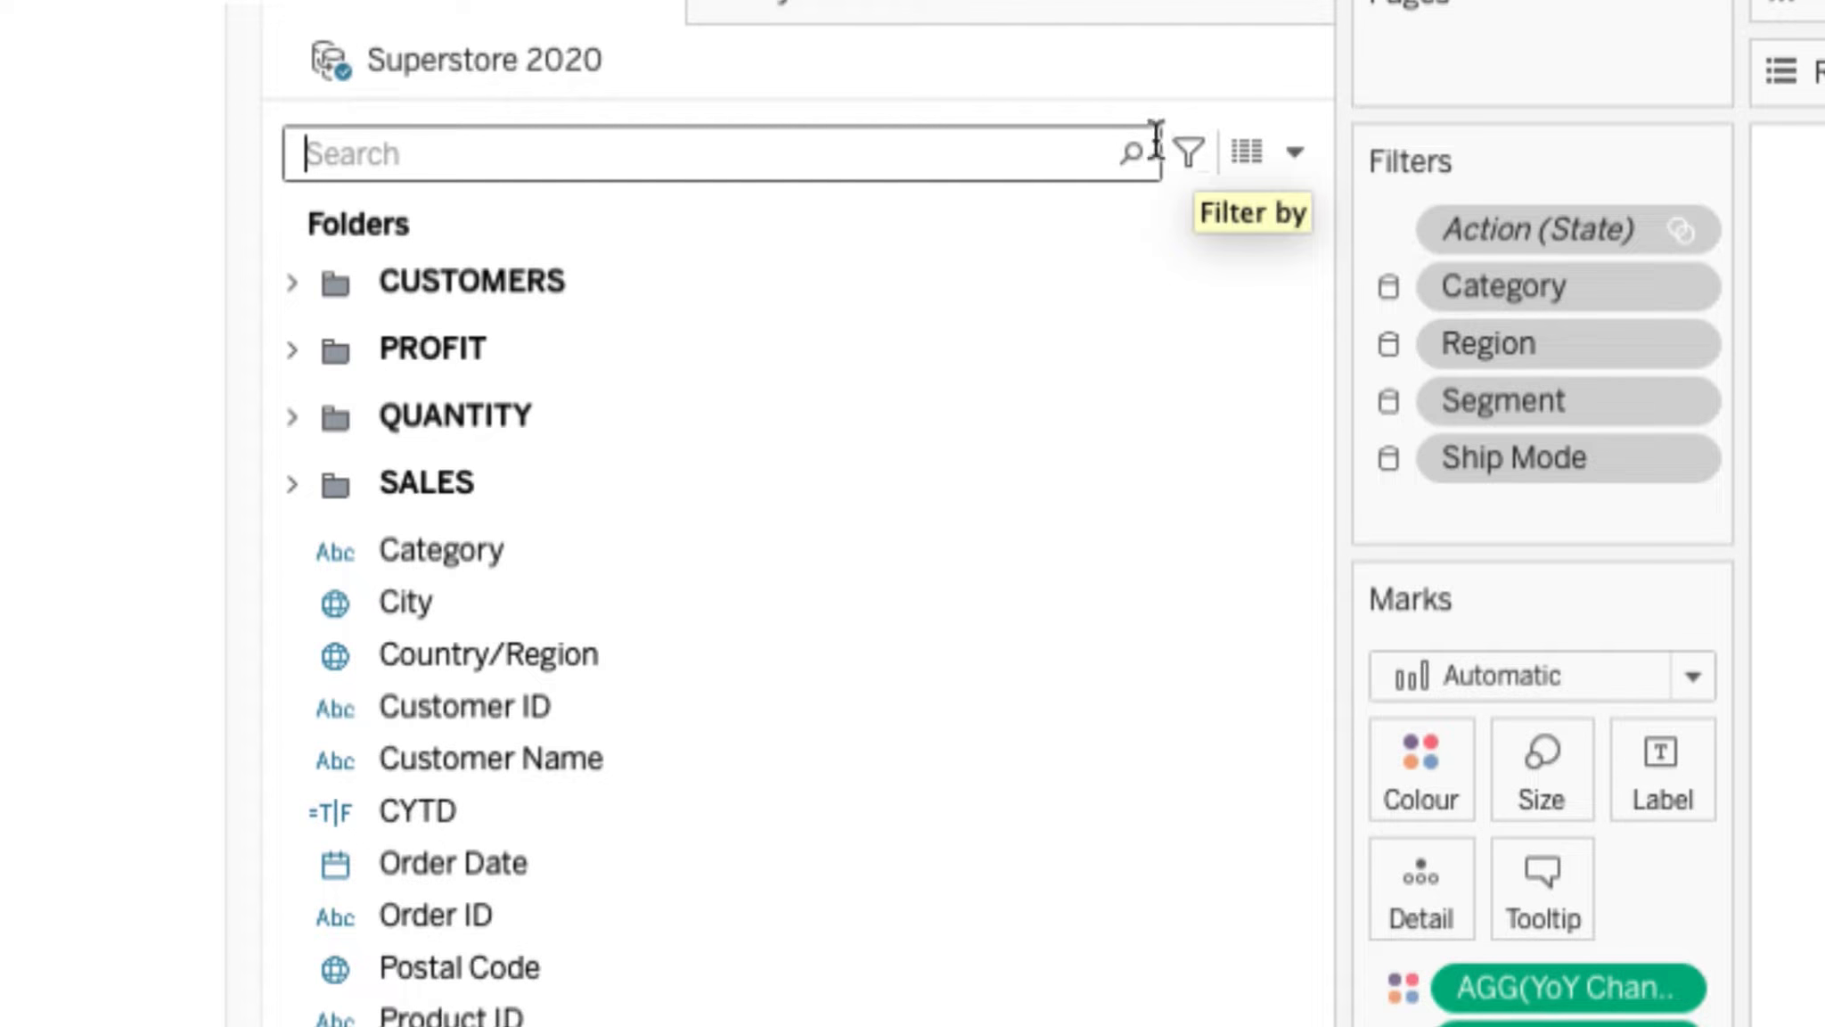
{"action": "left_click", "coordinate": [1190, 151]}
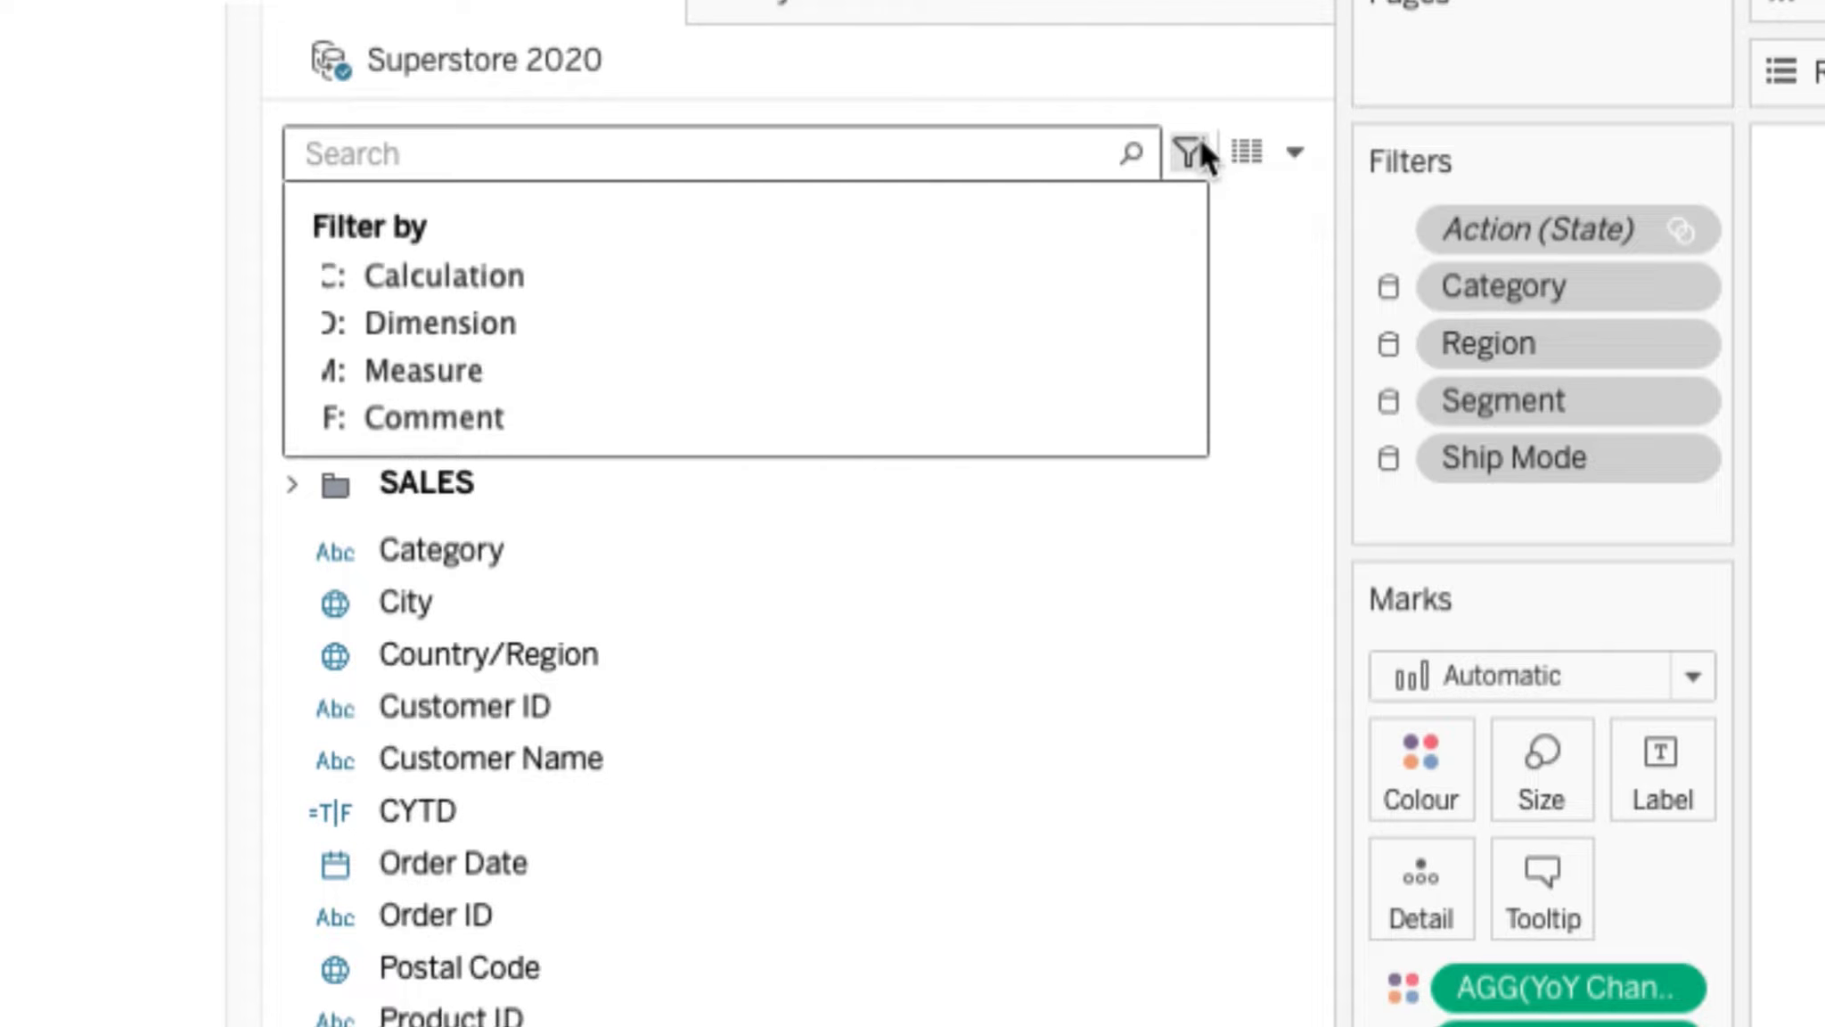
{"action": "left_click", "coordinate": [425, 148]}
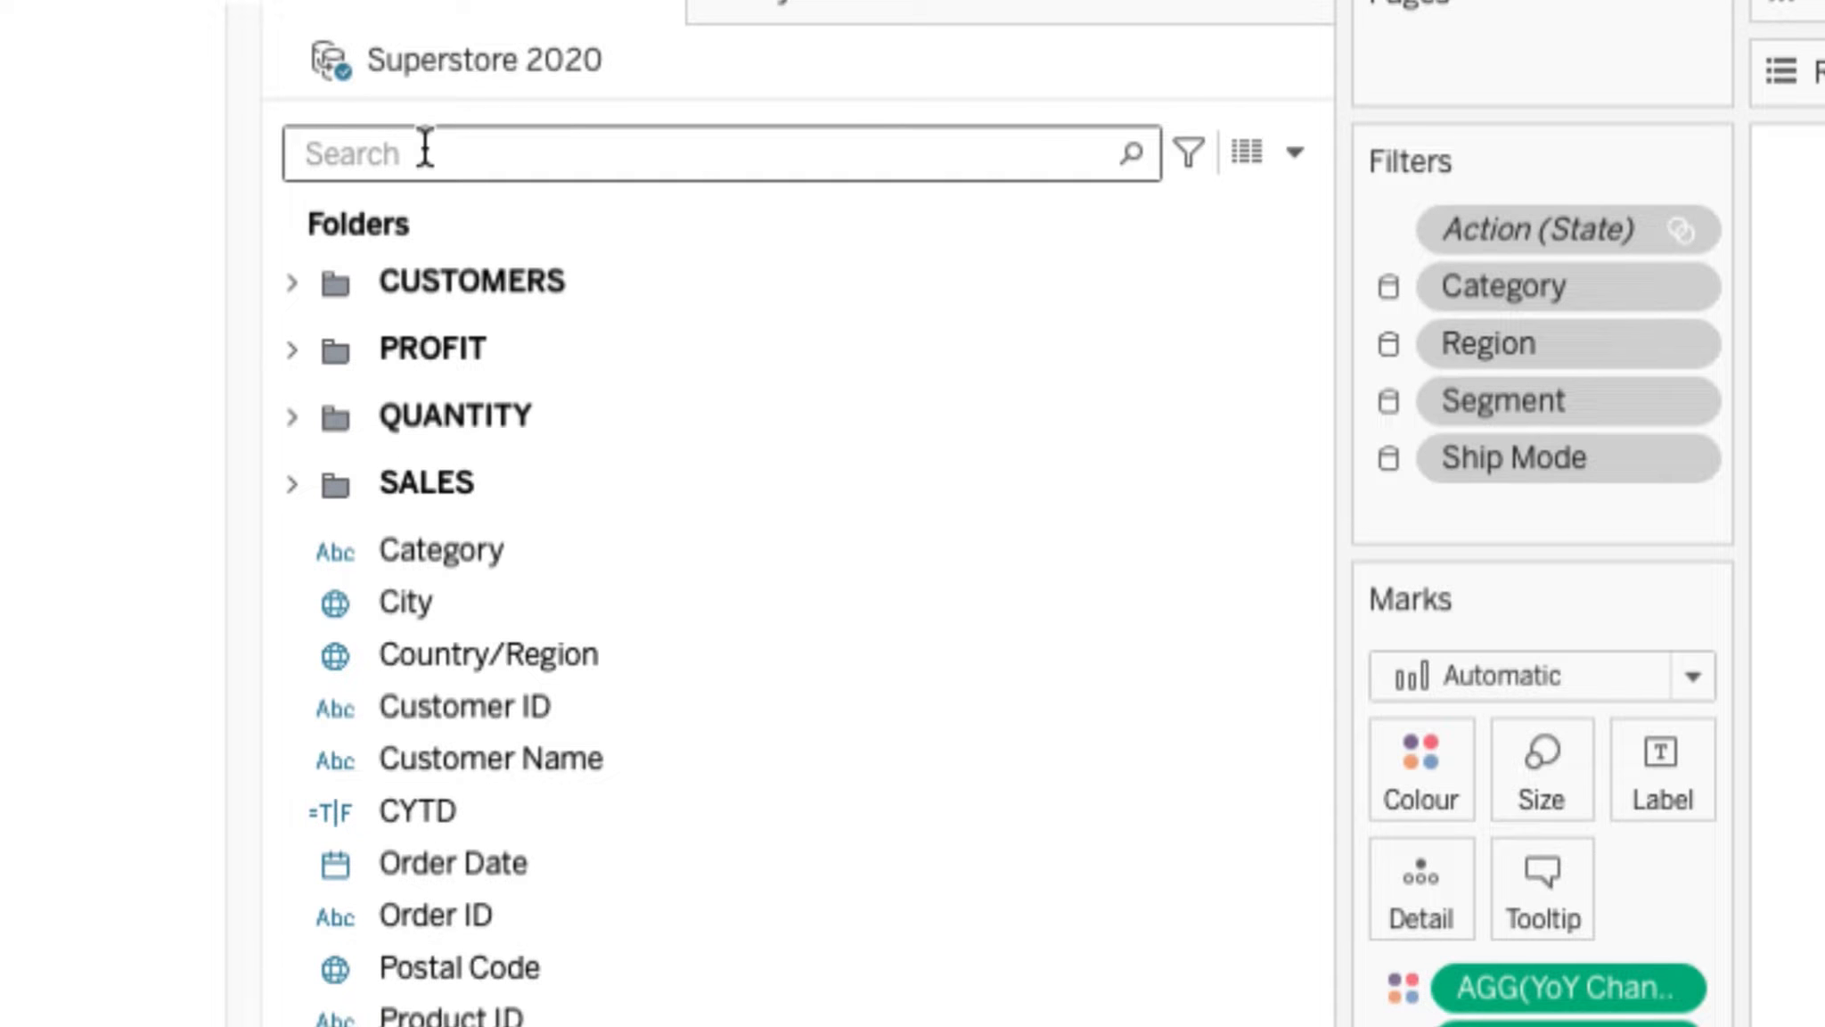
{"action": "type", "text": "C:"}
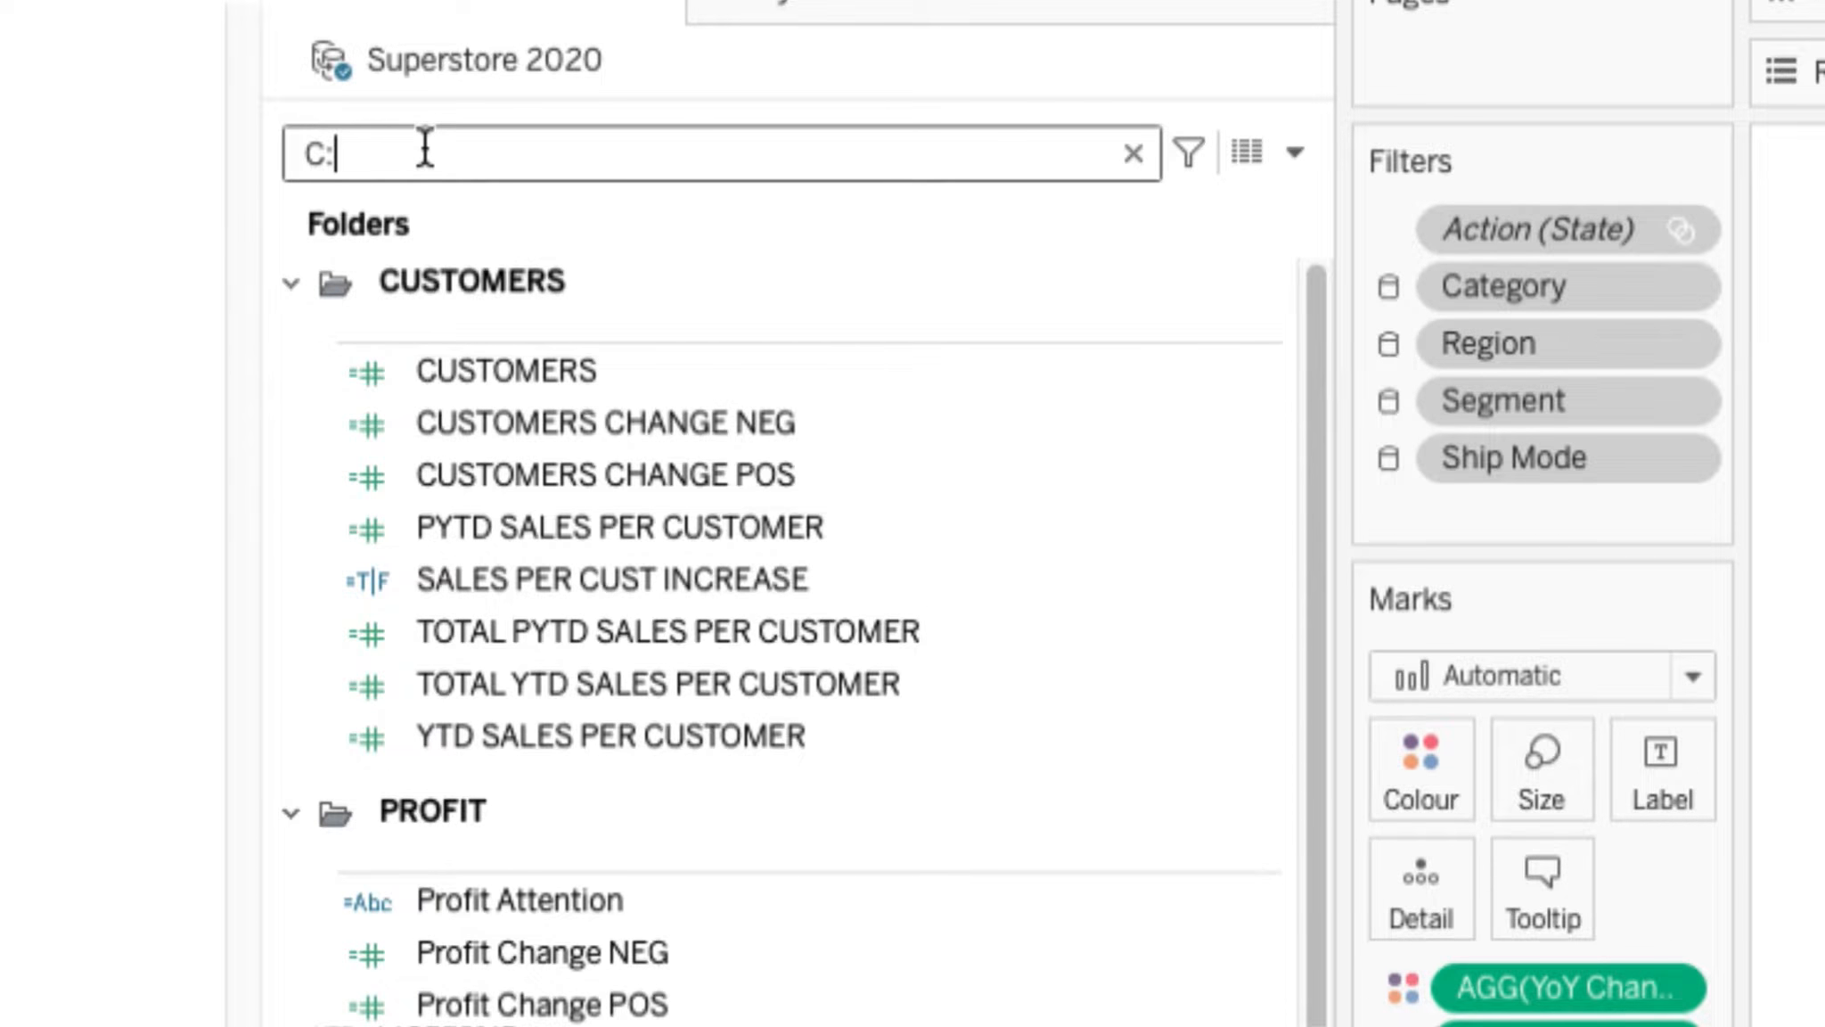
{"action": "key", "text": "BackSpace"}
{"action": "type", "text": "D"}
{"action": "key", "text": "BackSpace"}
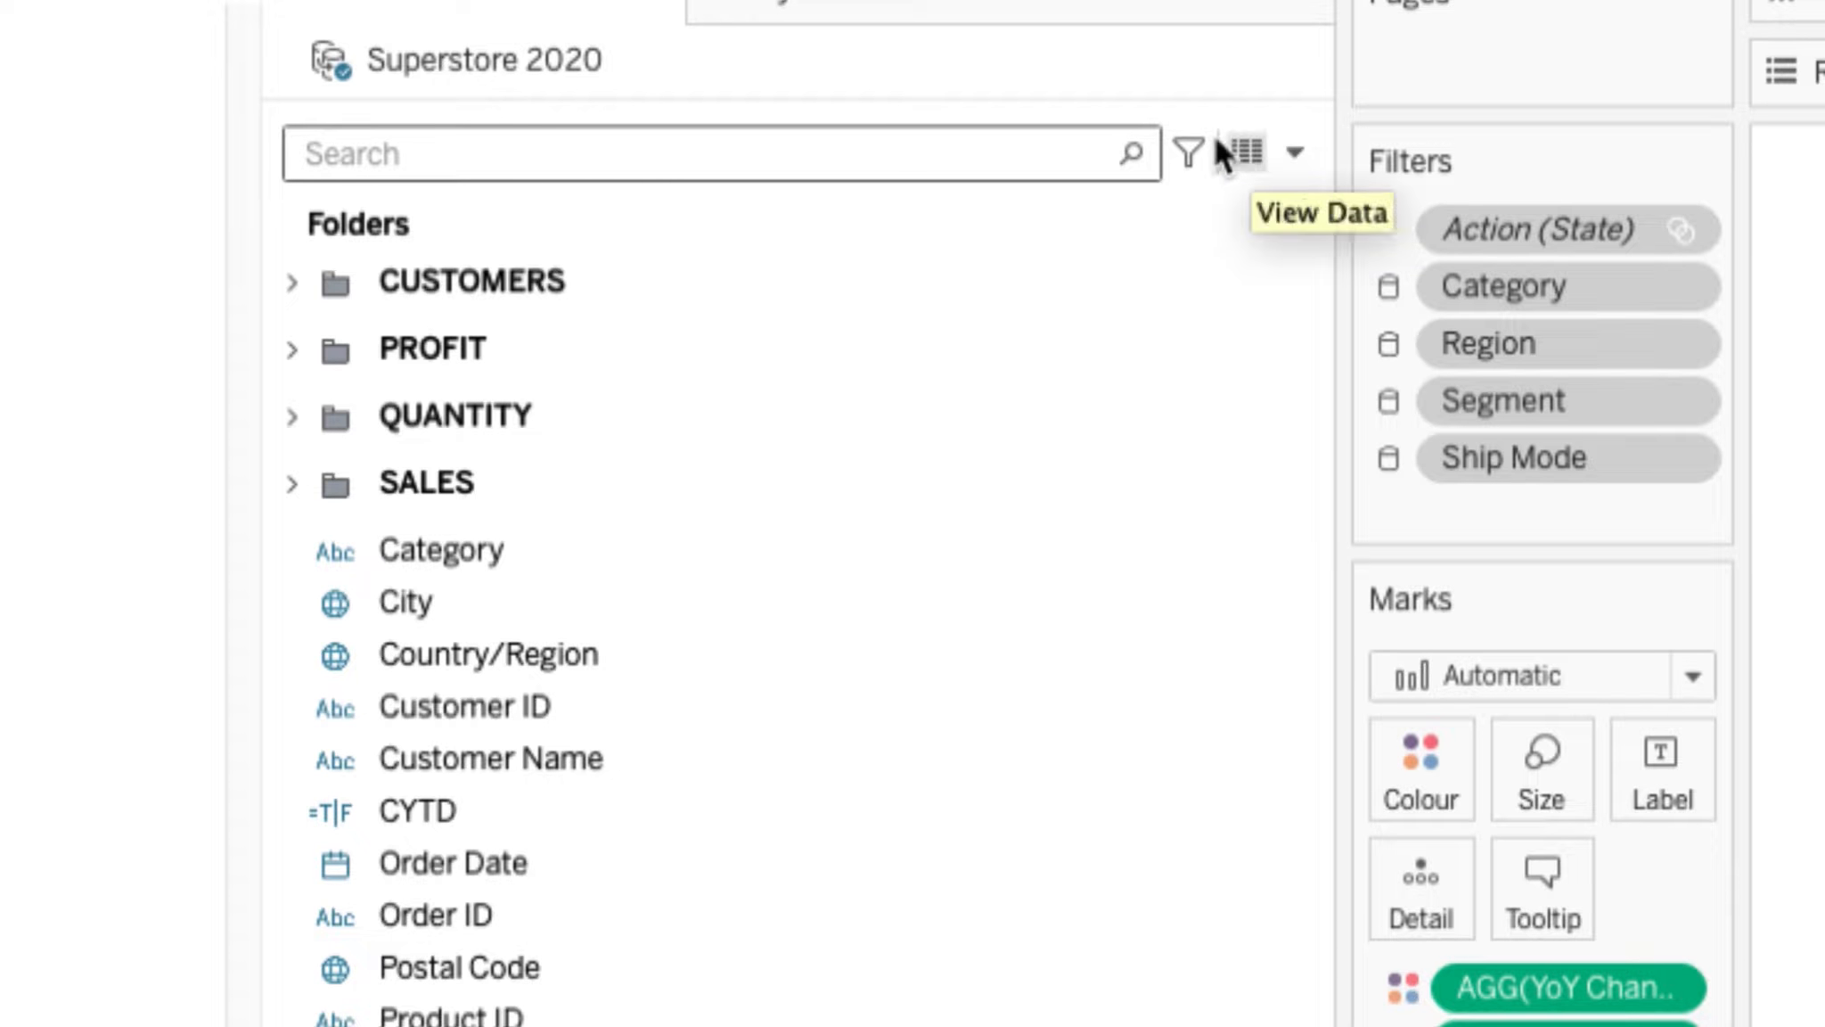
Filter the fields by comment, search for "client", and check the comment on the CUSTOMERS field
{"action": "left_click", "coordinate": [1191, 151]}
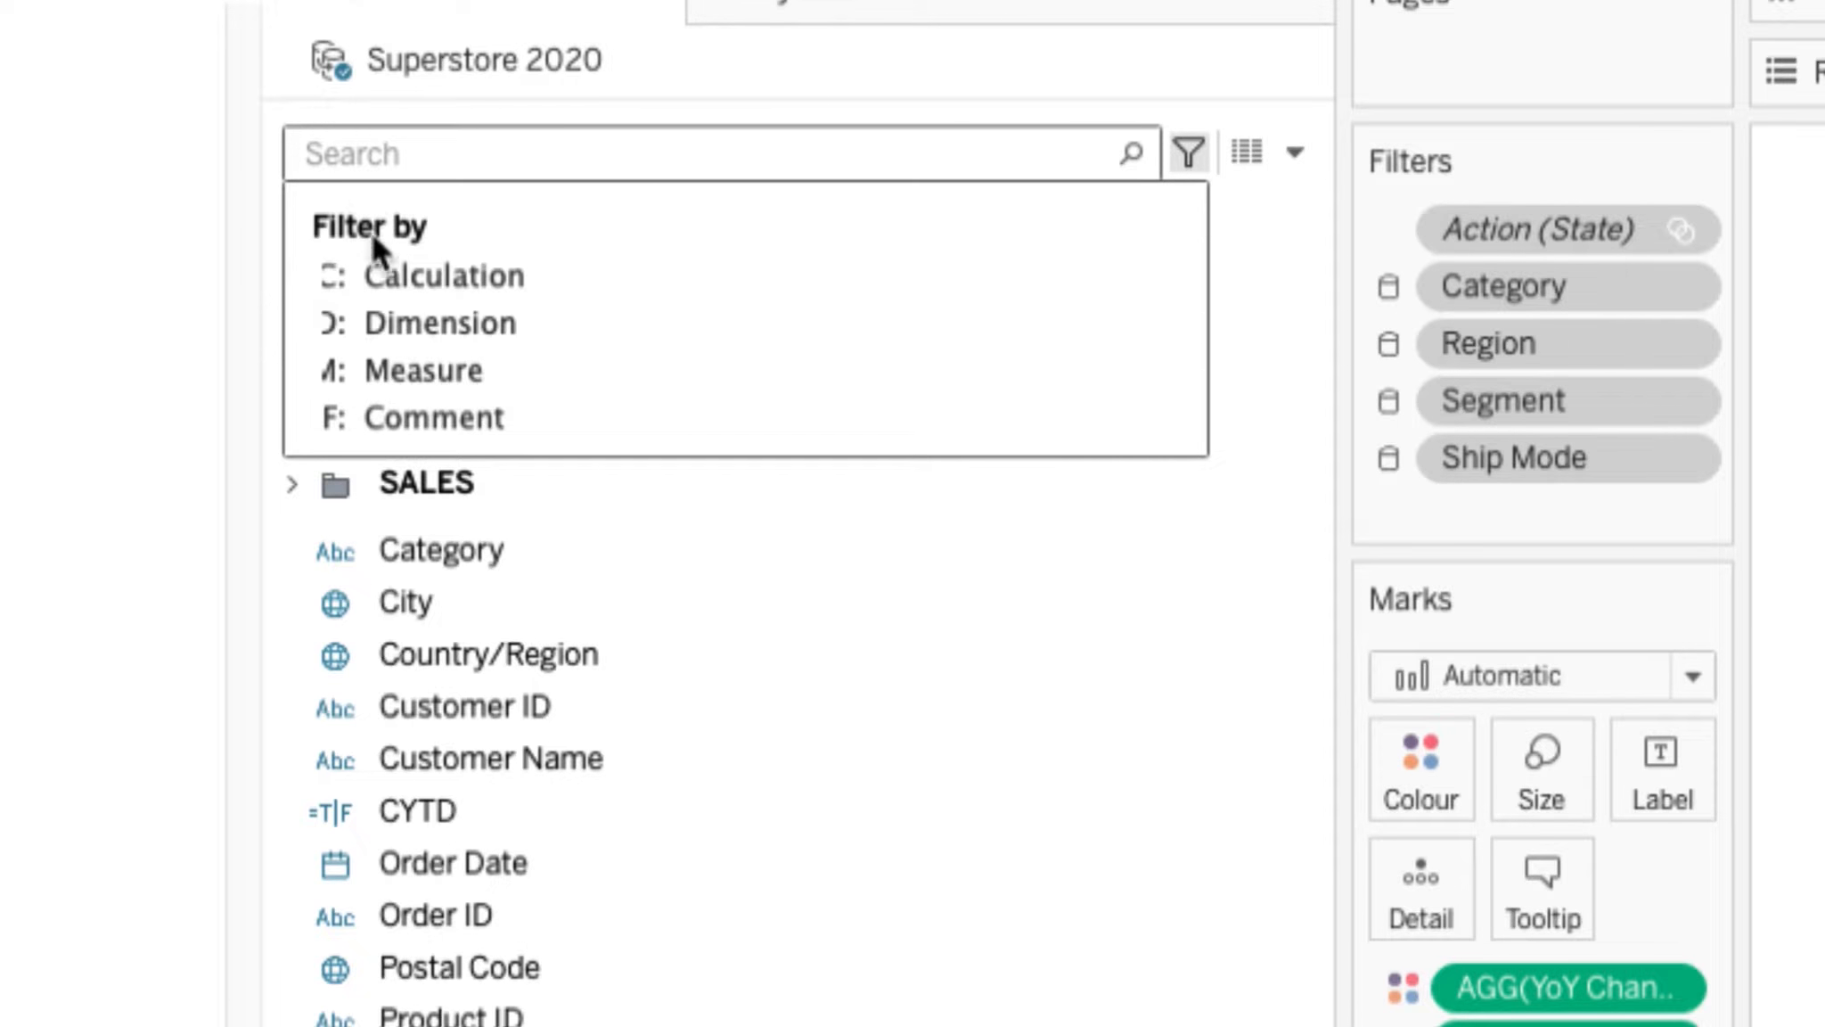
{"action": "left_click", "coordinate": [397, 419]}
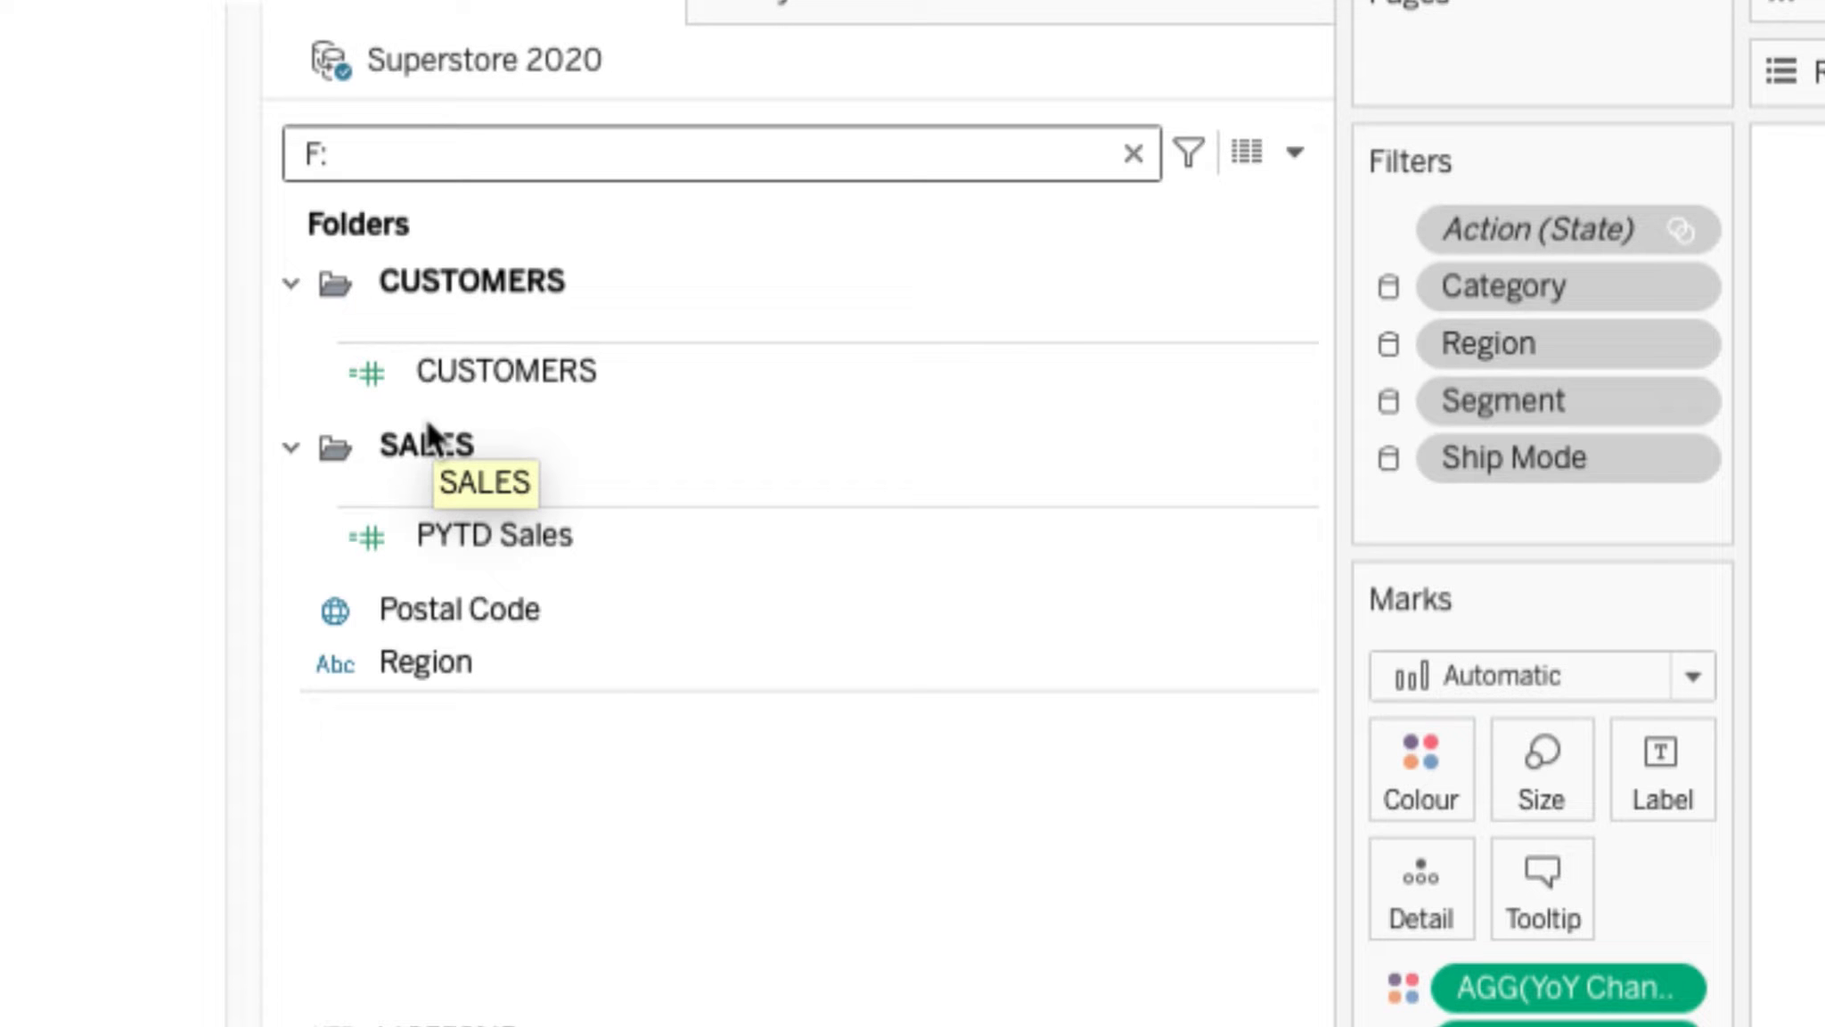
{"action": "left_click", "coordinate": [565, 379]}
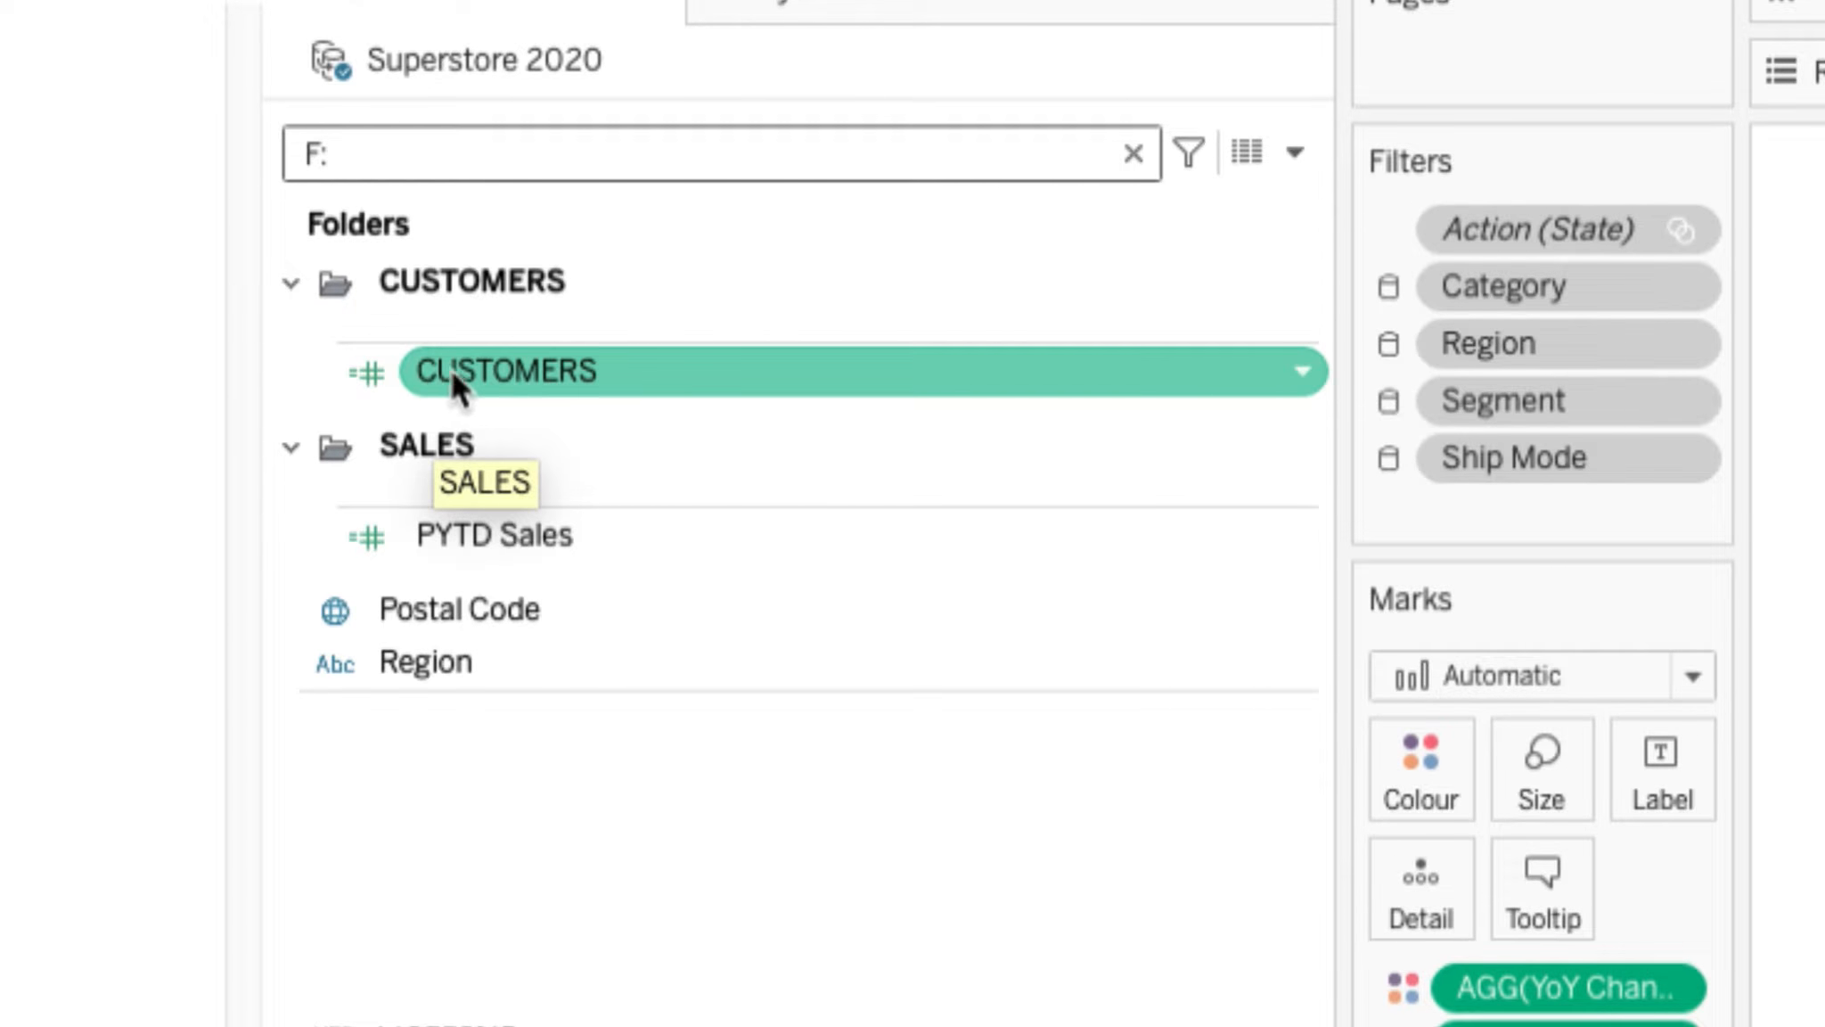
{"action": "left_click", "coordinate": [425, 155]}
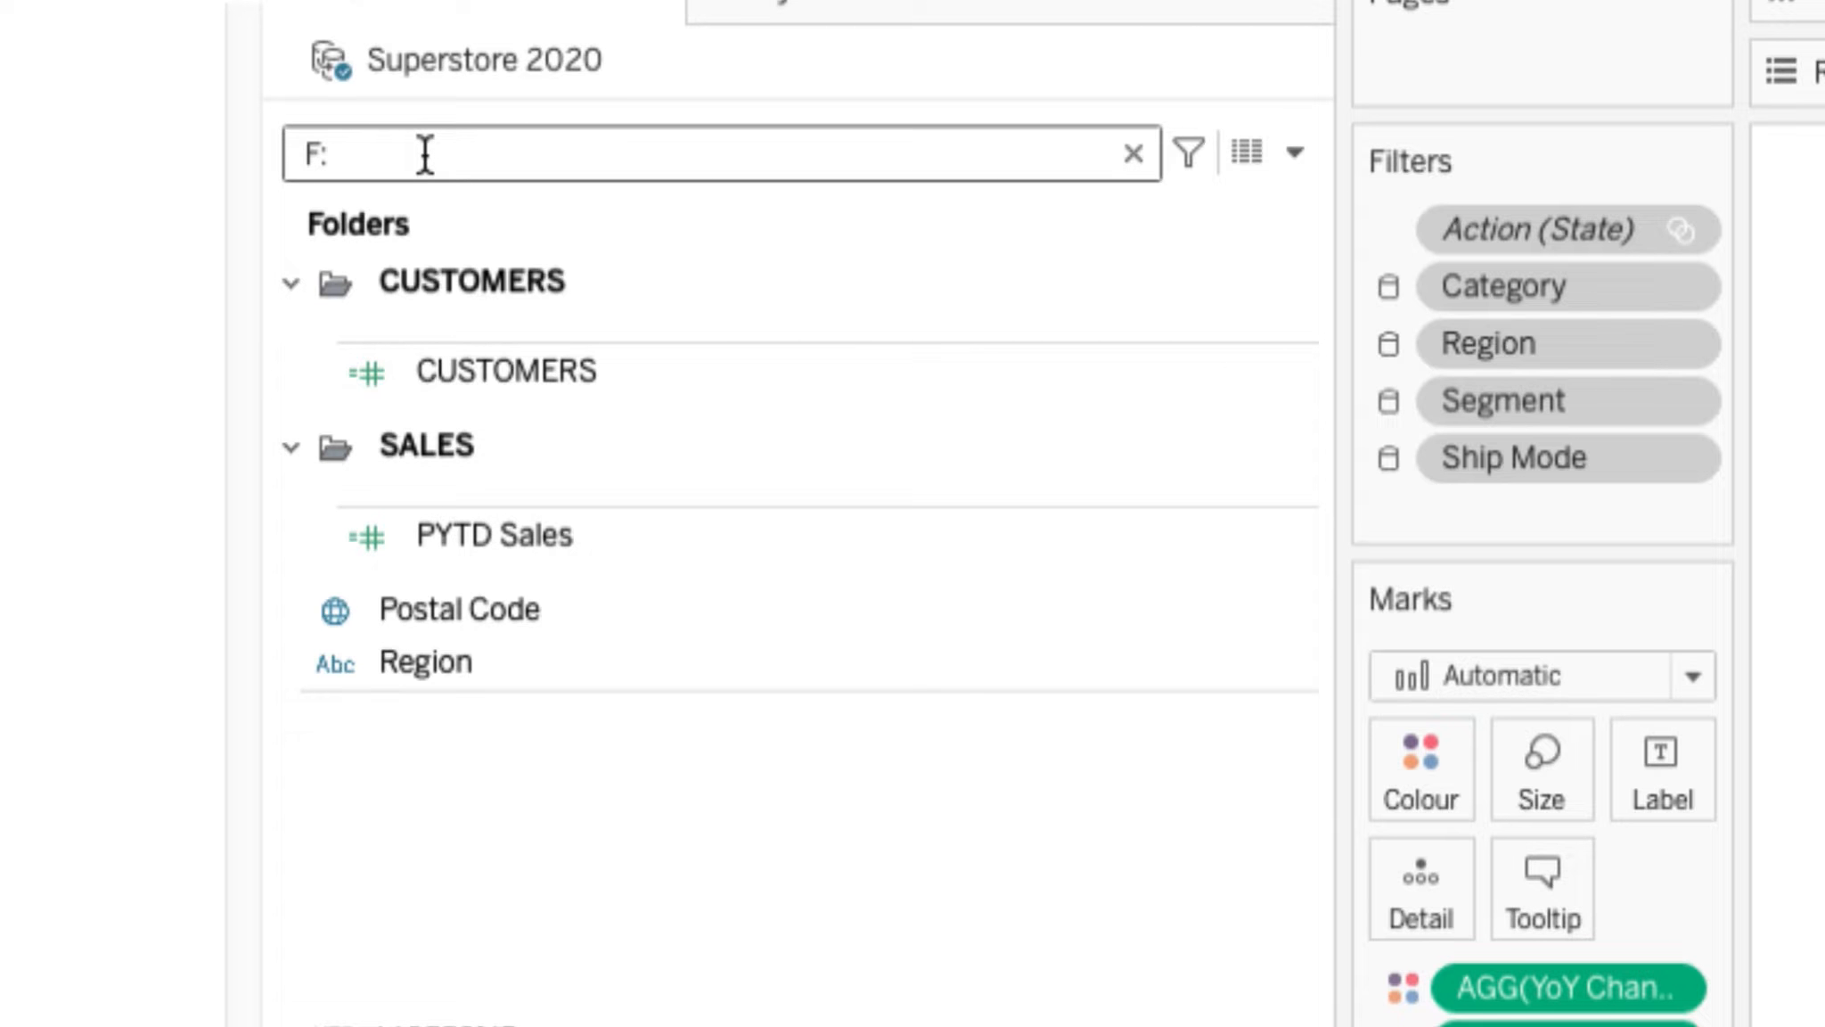
{"action": "type", "text": "cl"}
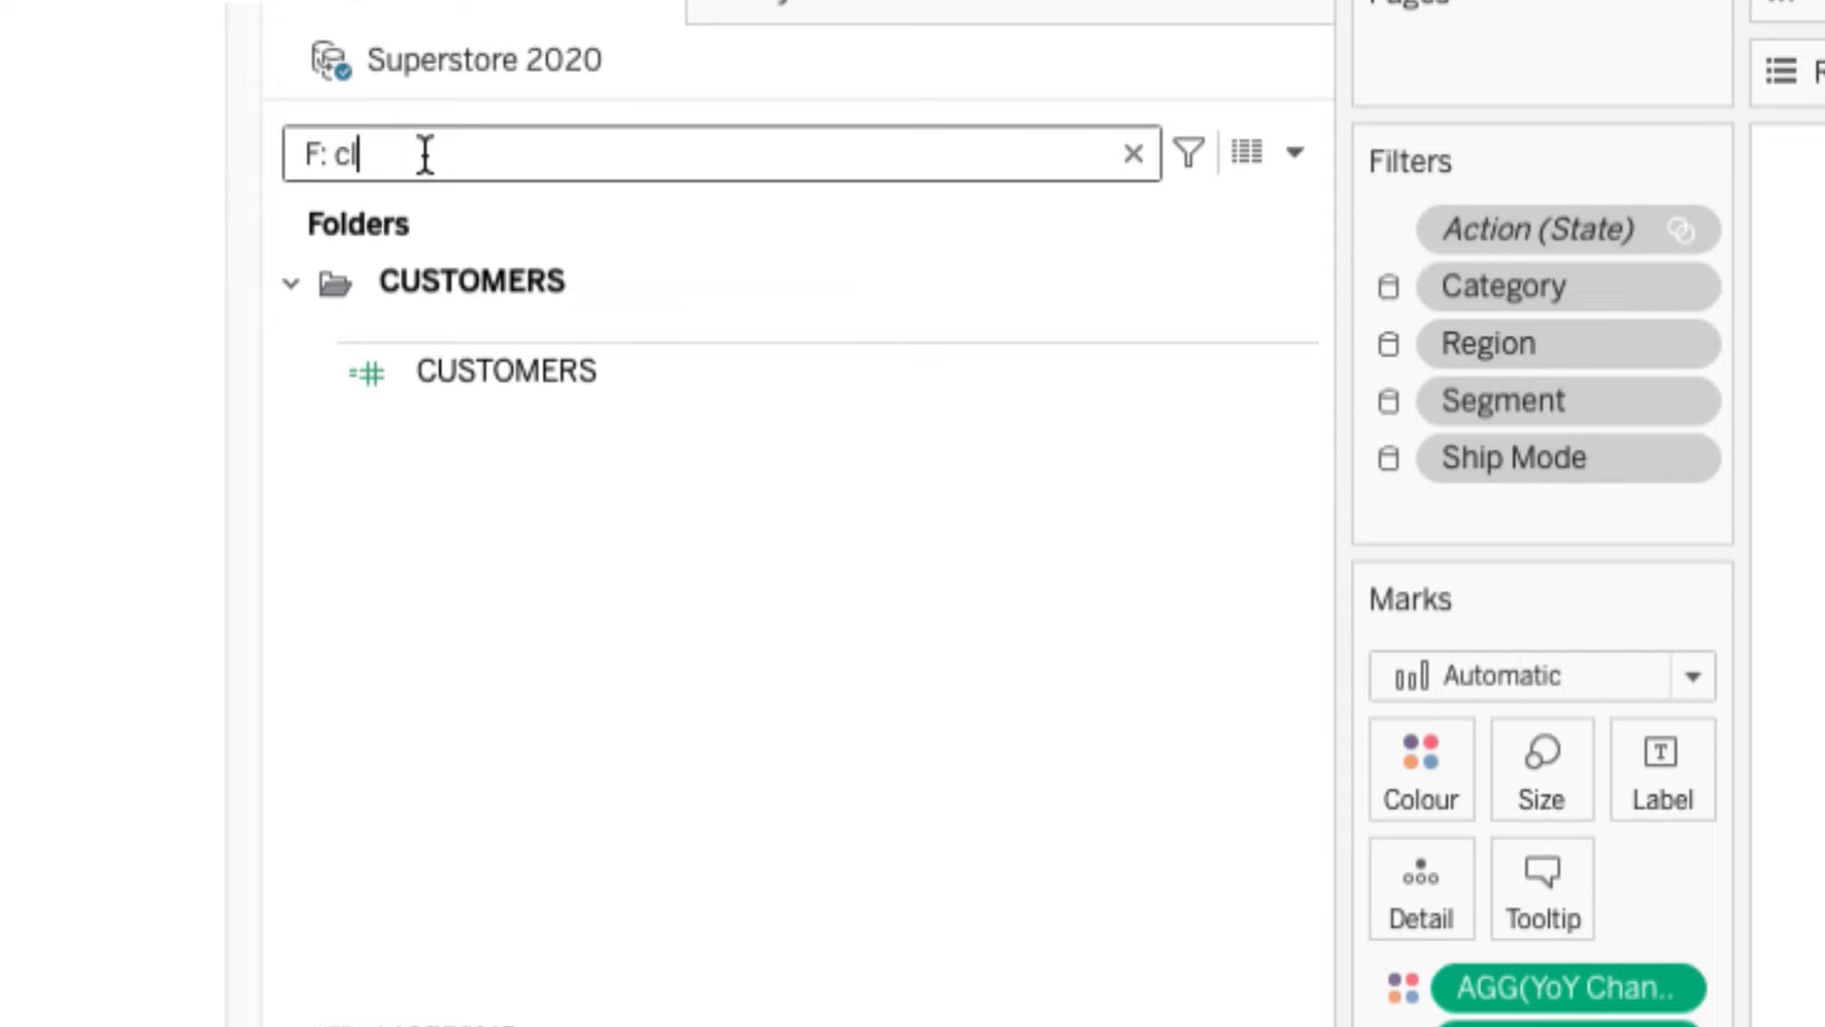
{"action": "type", "text": "ient"}
{"action": "left_click", "coordinate": [446, 369]}
{"action": "mouse_move", "coordinate": [444, 358]}
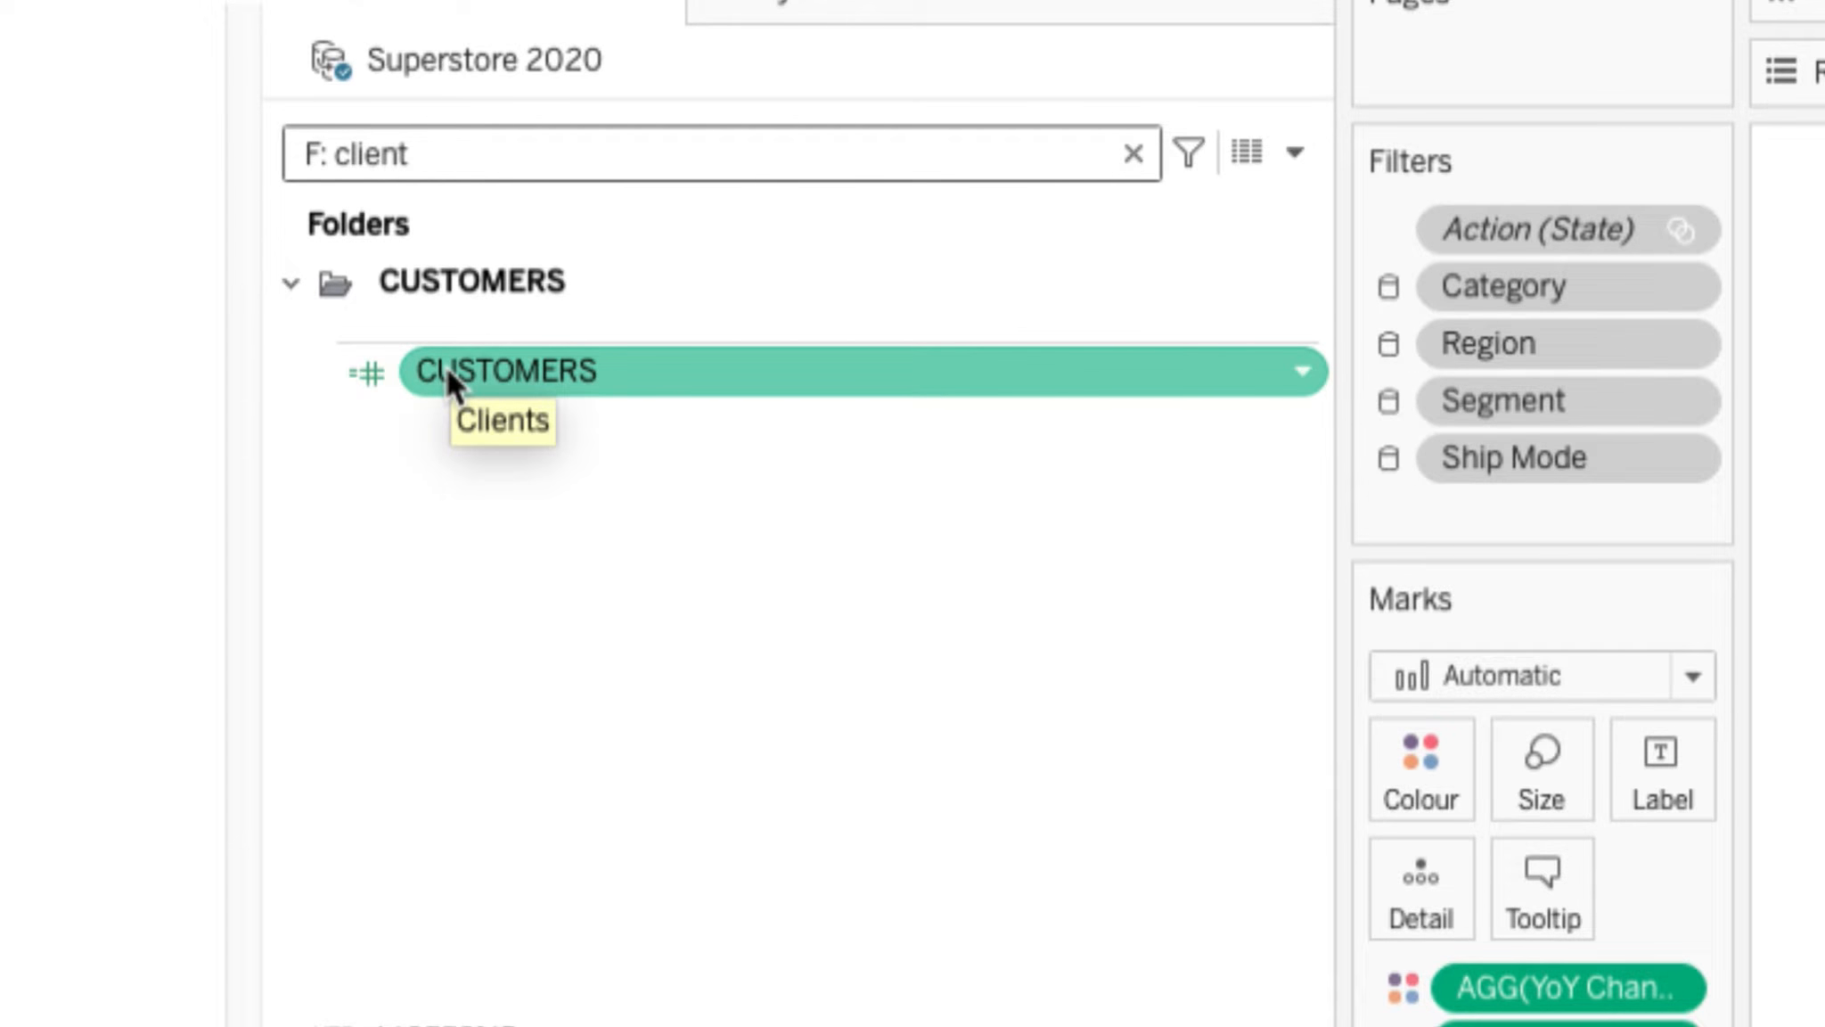
Open the default comment of the CUSTOMERS field for review and close it without editing
{"action": "right_click", "coordinate": [445, 365]}
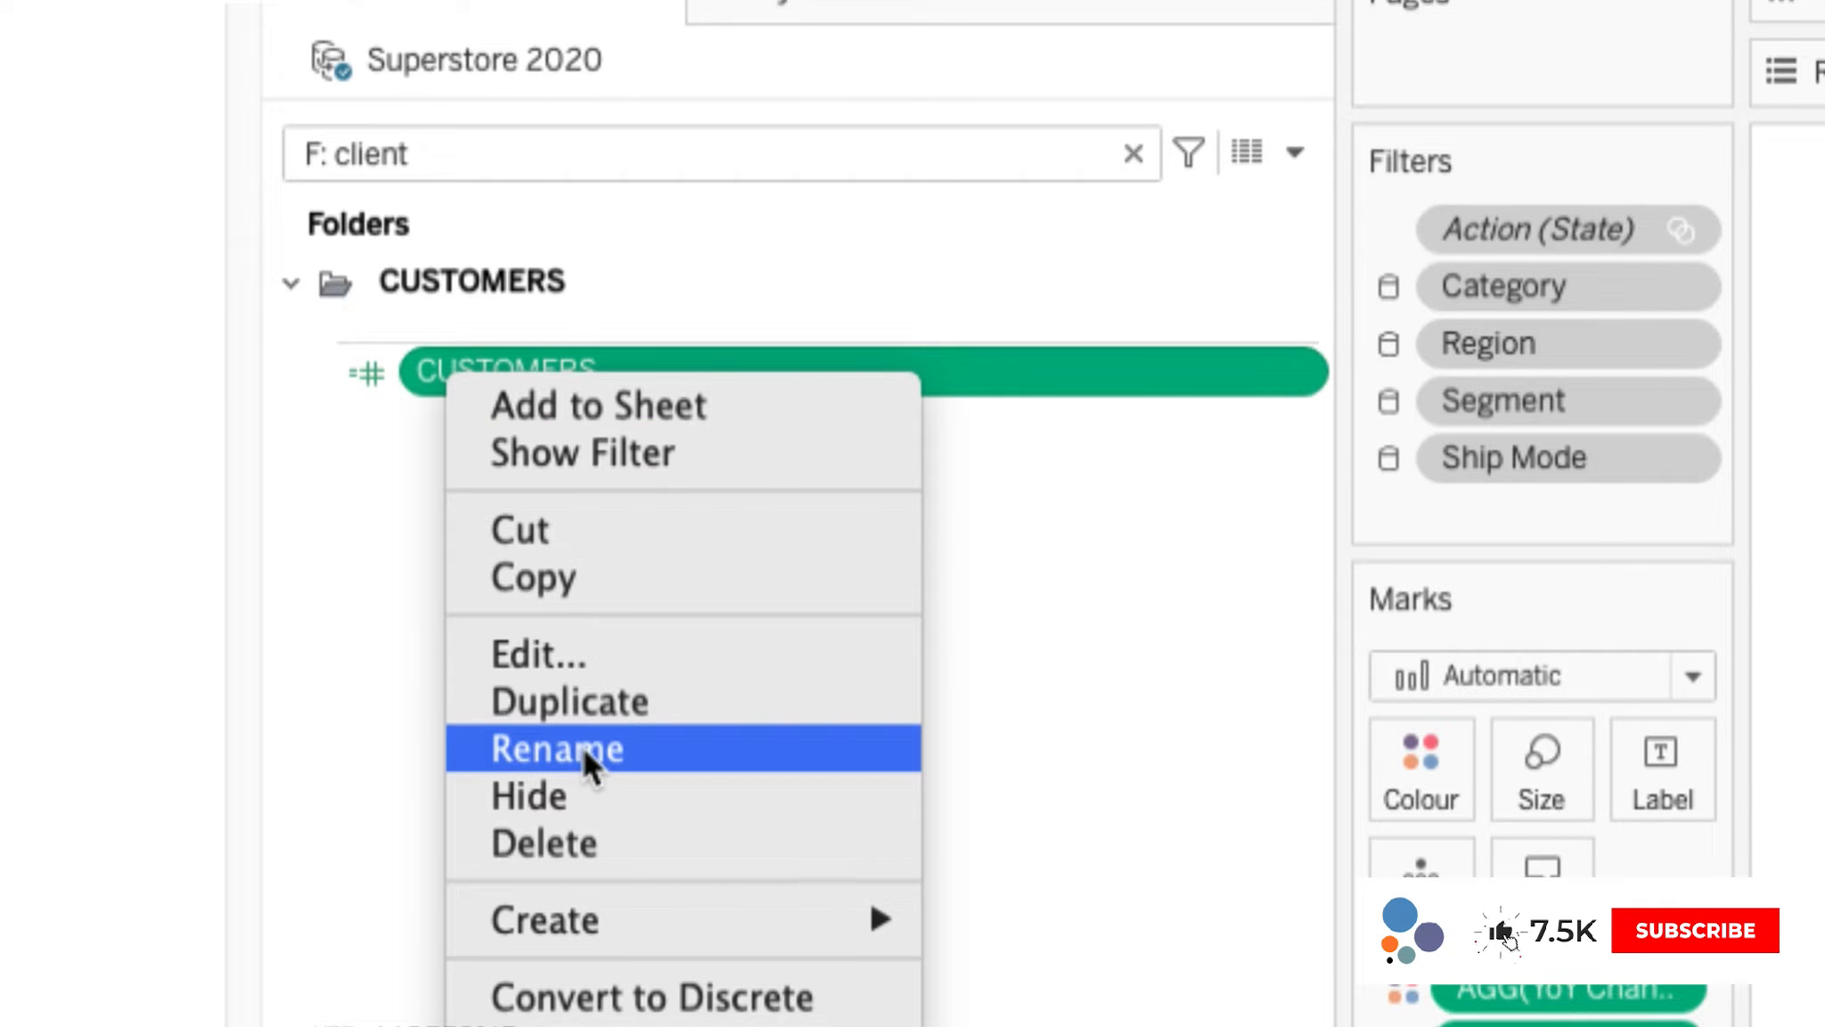
{"action": "left_click", "coordinate": [412, 361]}
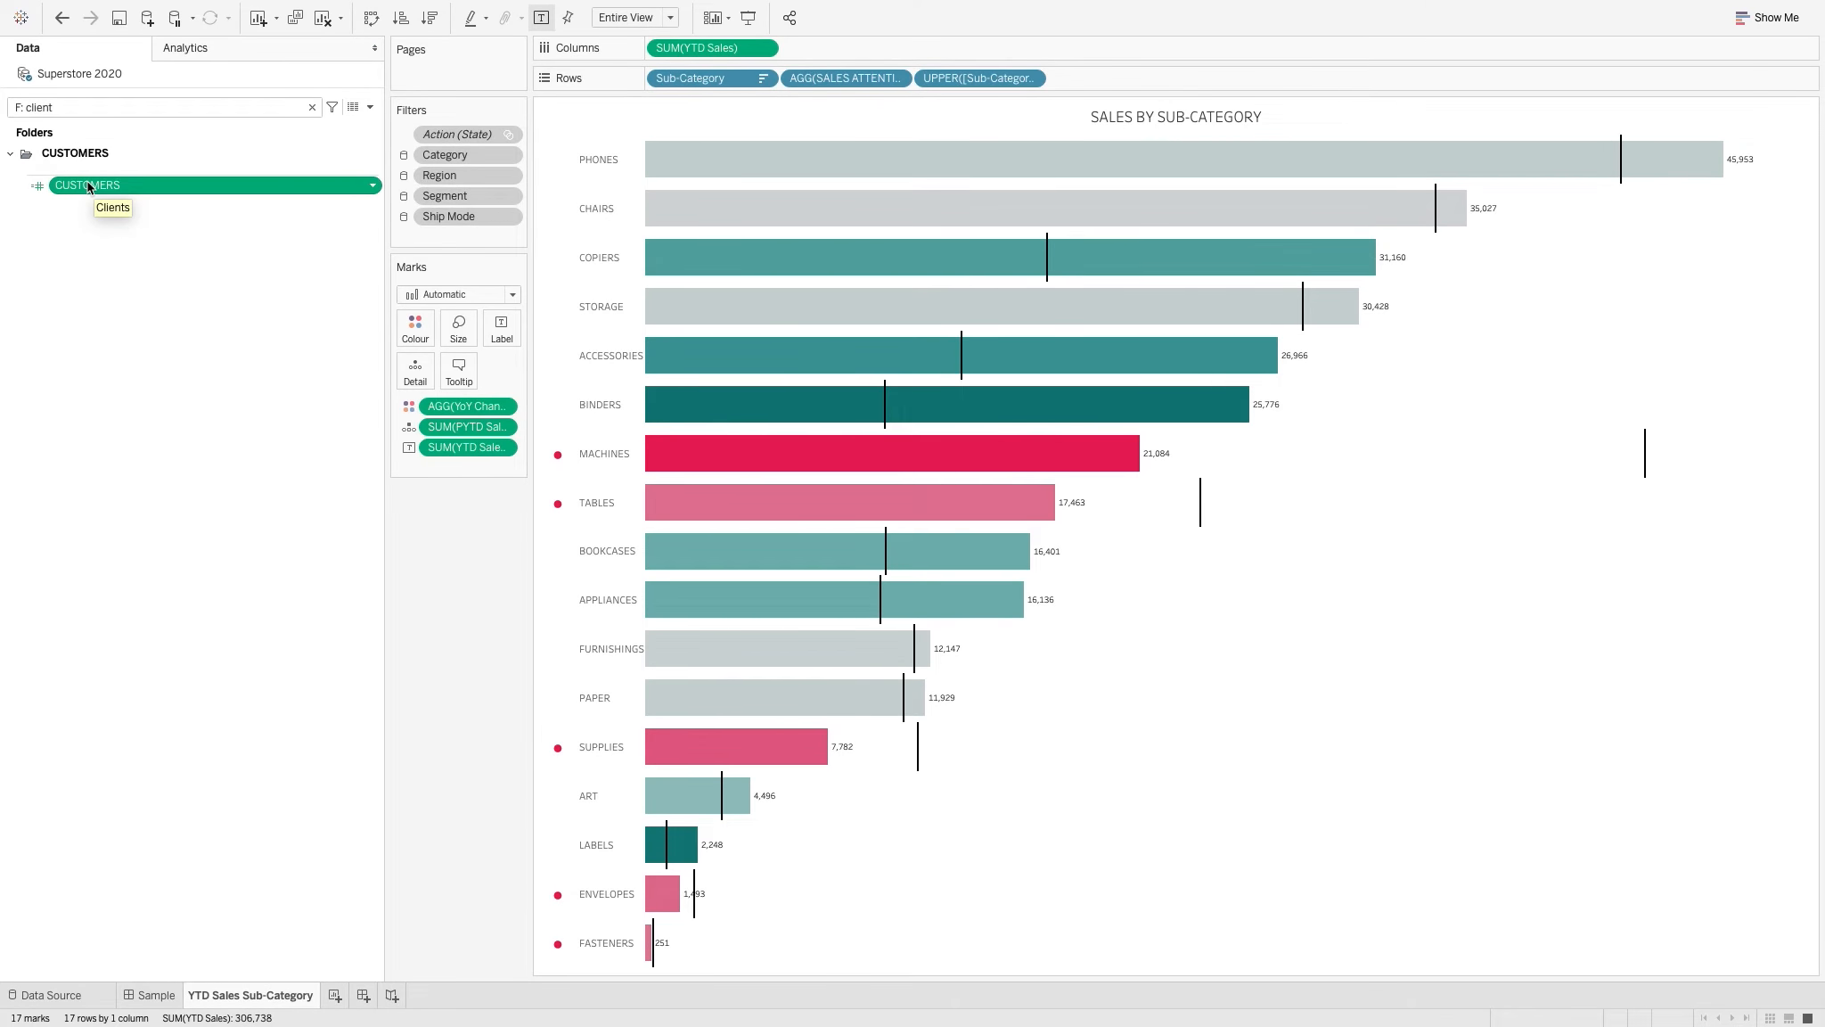
{"action": "right_click", "coordinate": [513, 366]}
{"action": "mouse_move", "coordinate": [183, 456]}
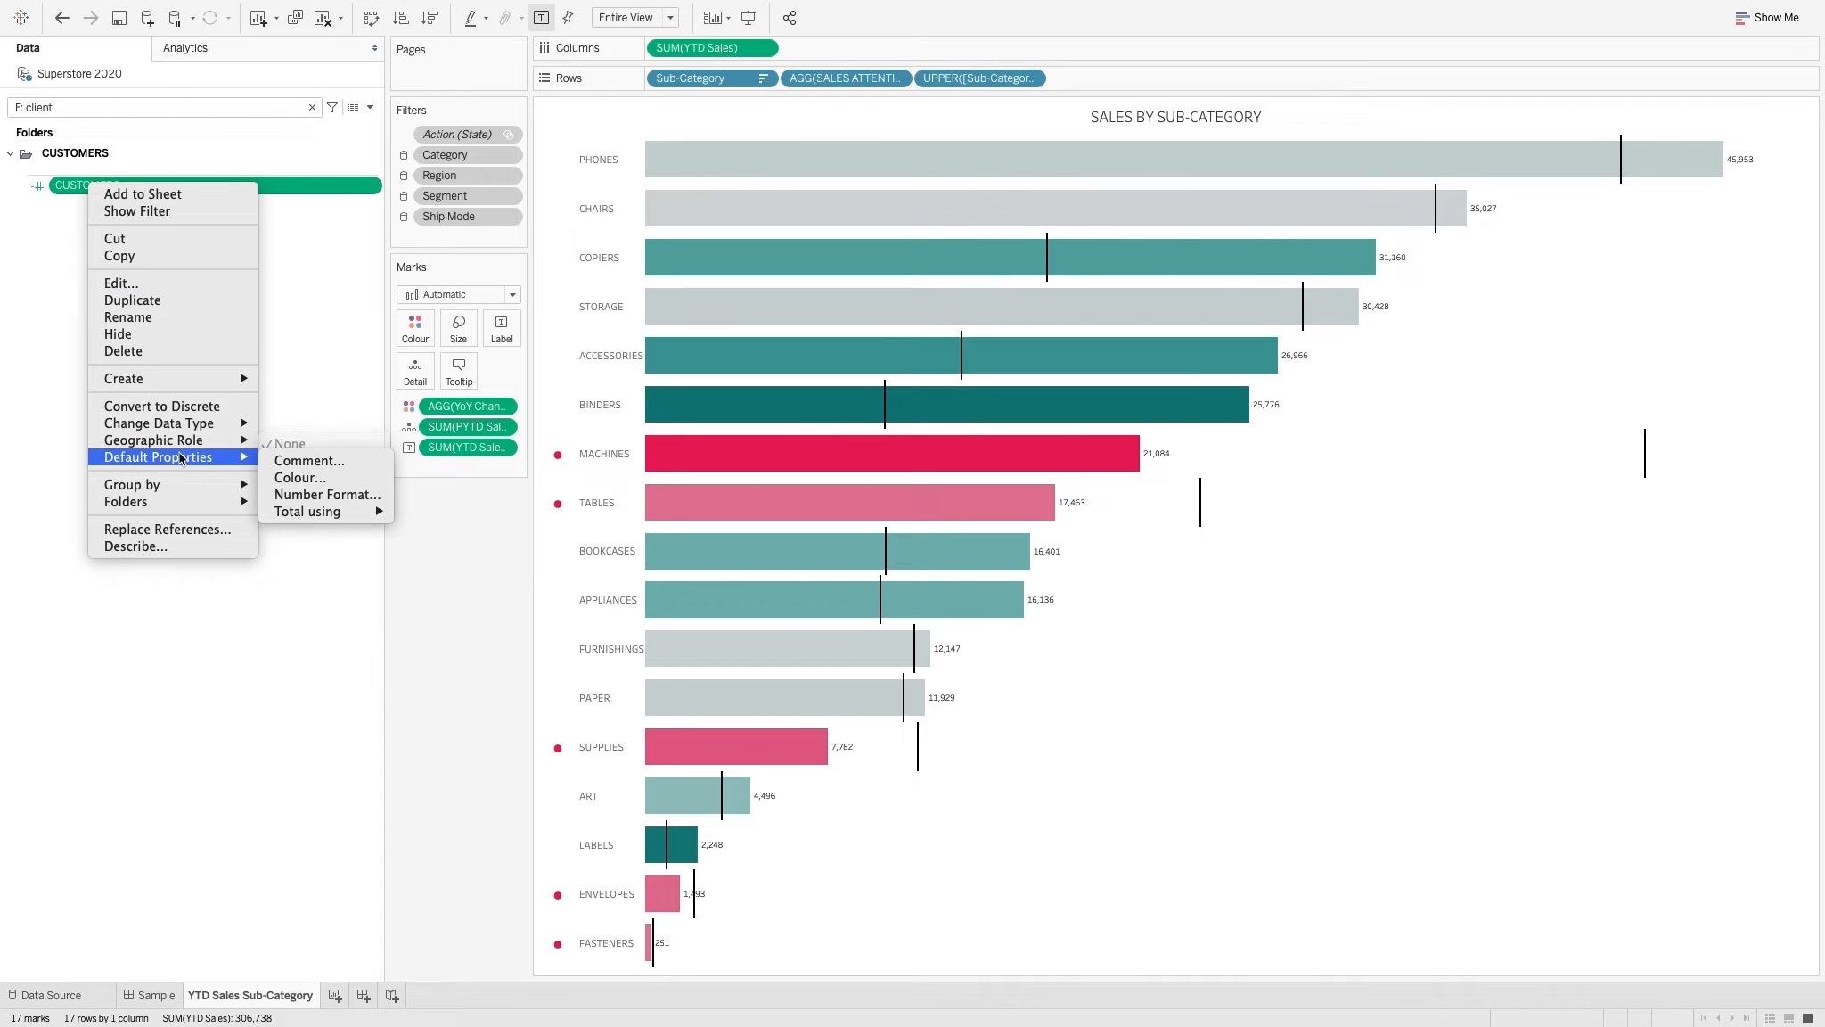
{"action": "left_click", "coordinate": [310, 460]}
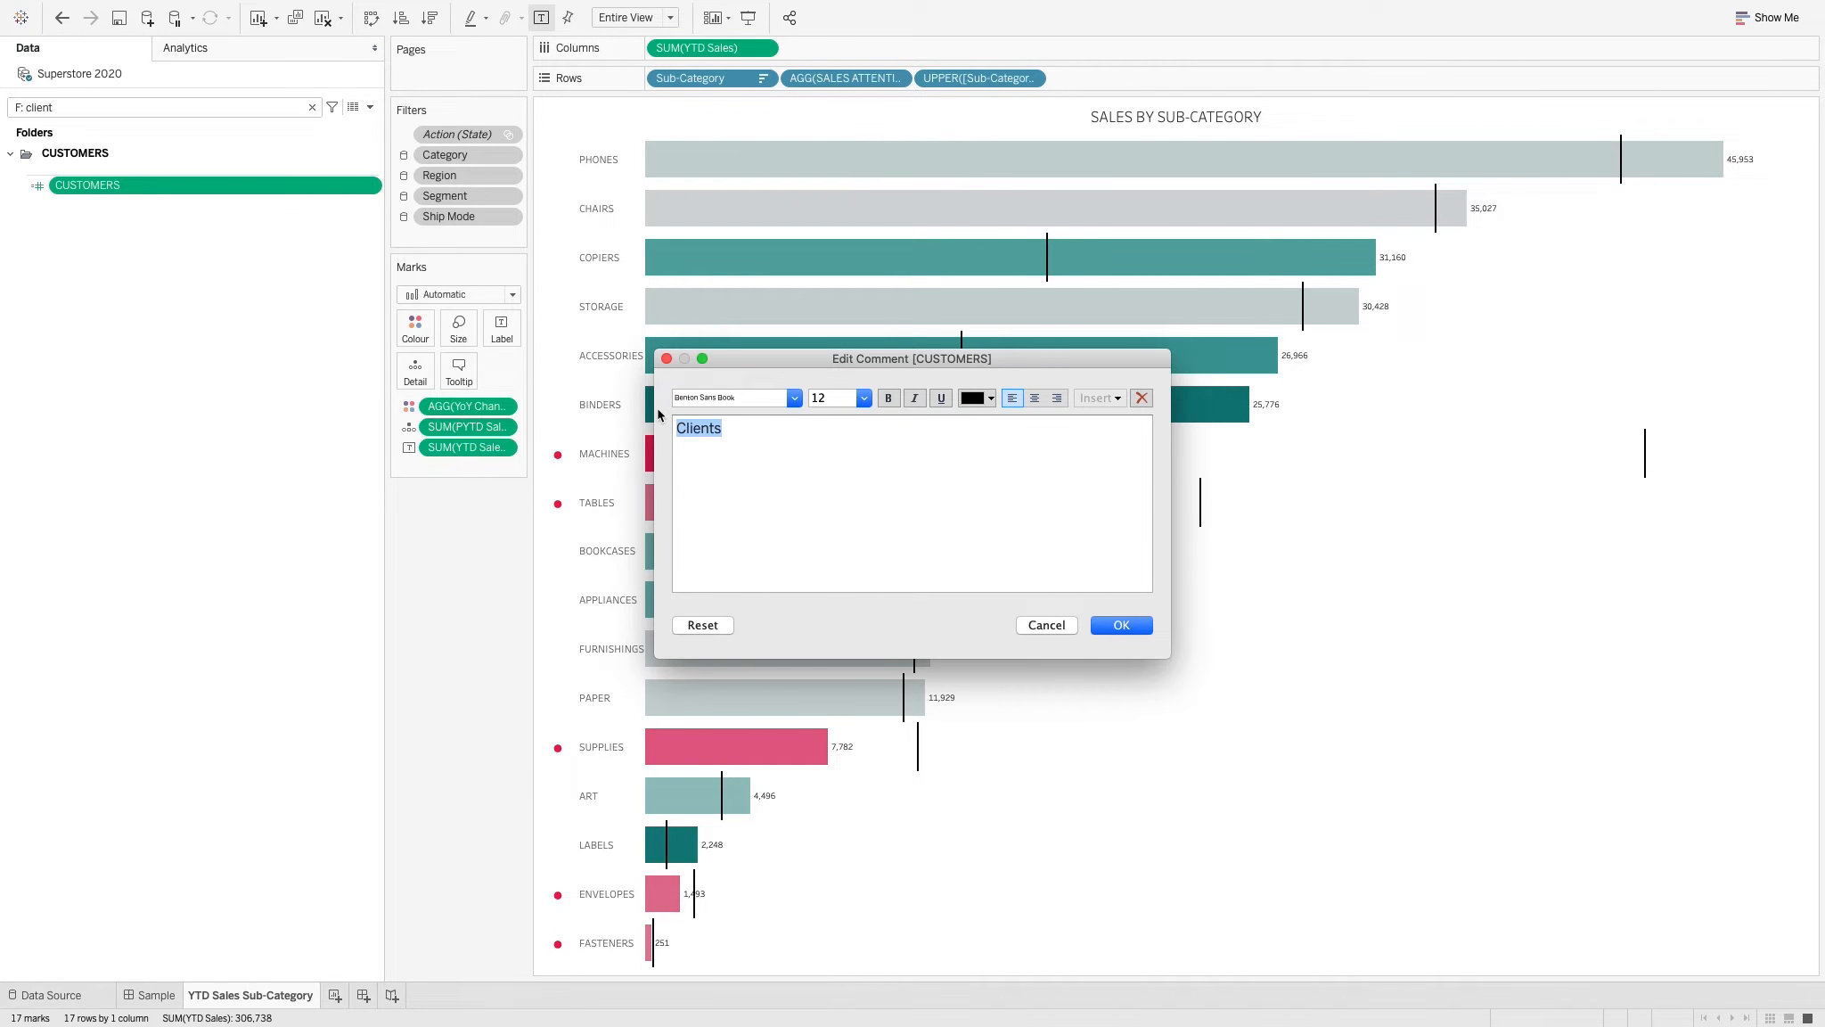
{"action": "left_click", "coordinate": [667, 358]}
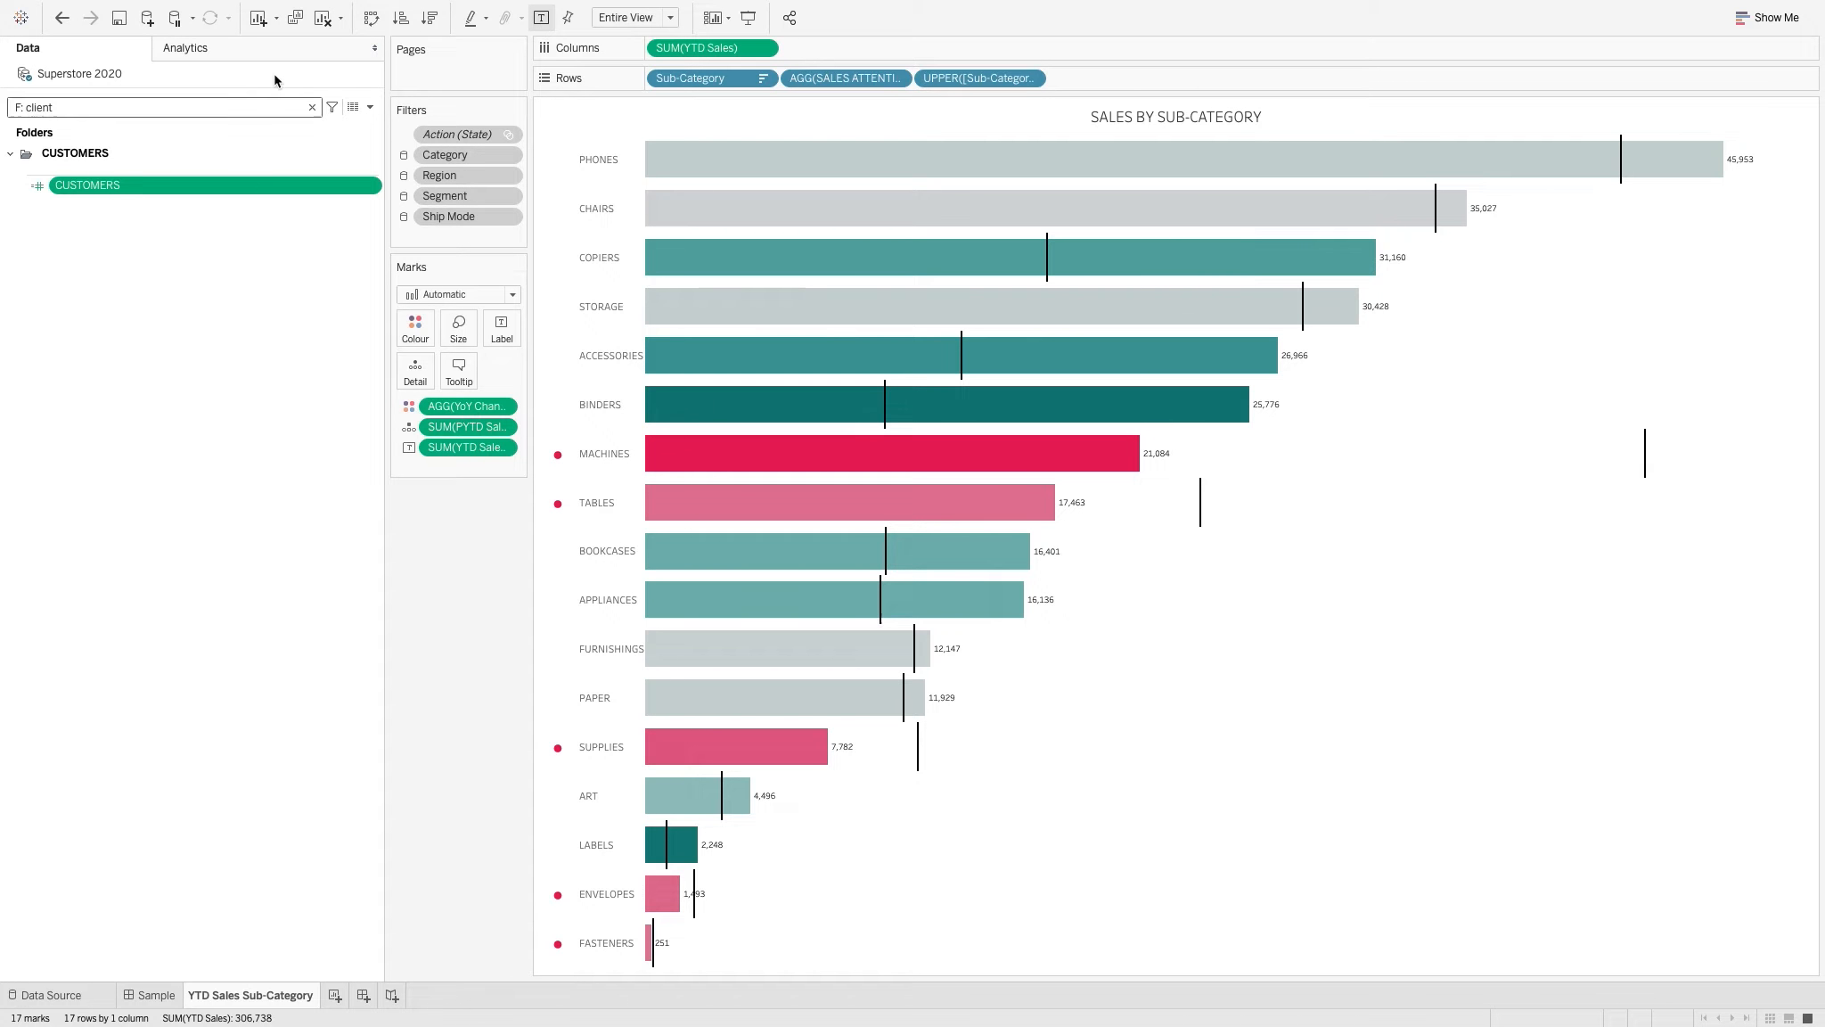
Replace the field search with "F: last" to find fields by comment, and select PYTD Sales
{"action": "left_click", "coordinate": [311, 107]}
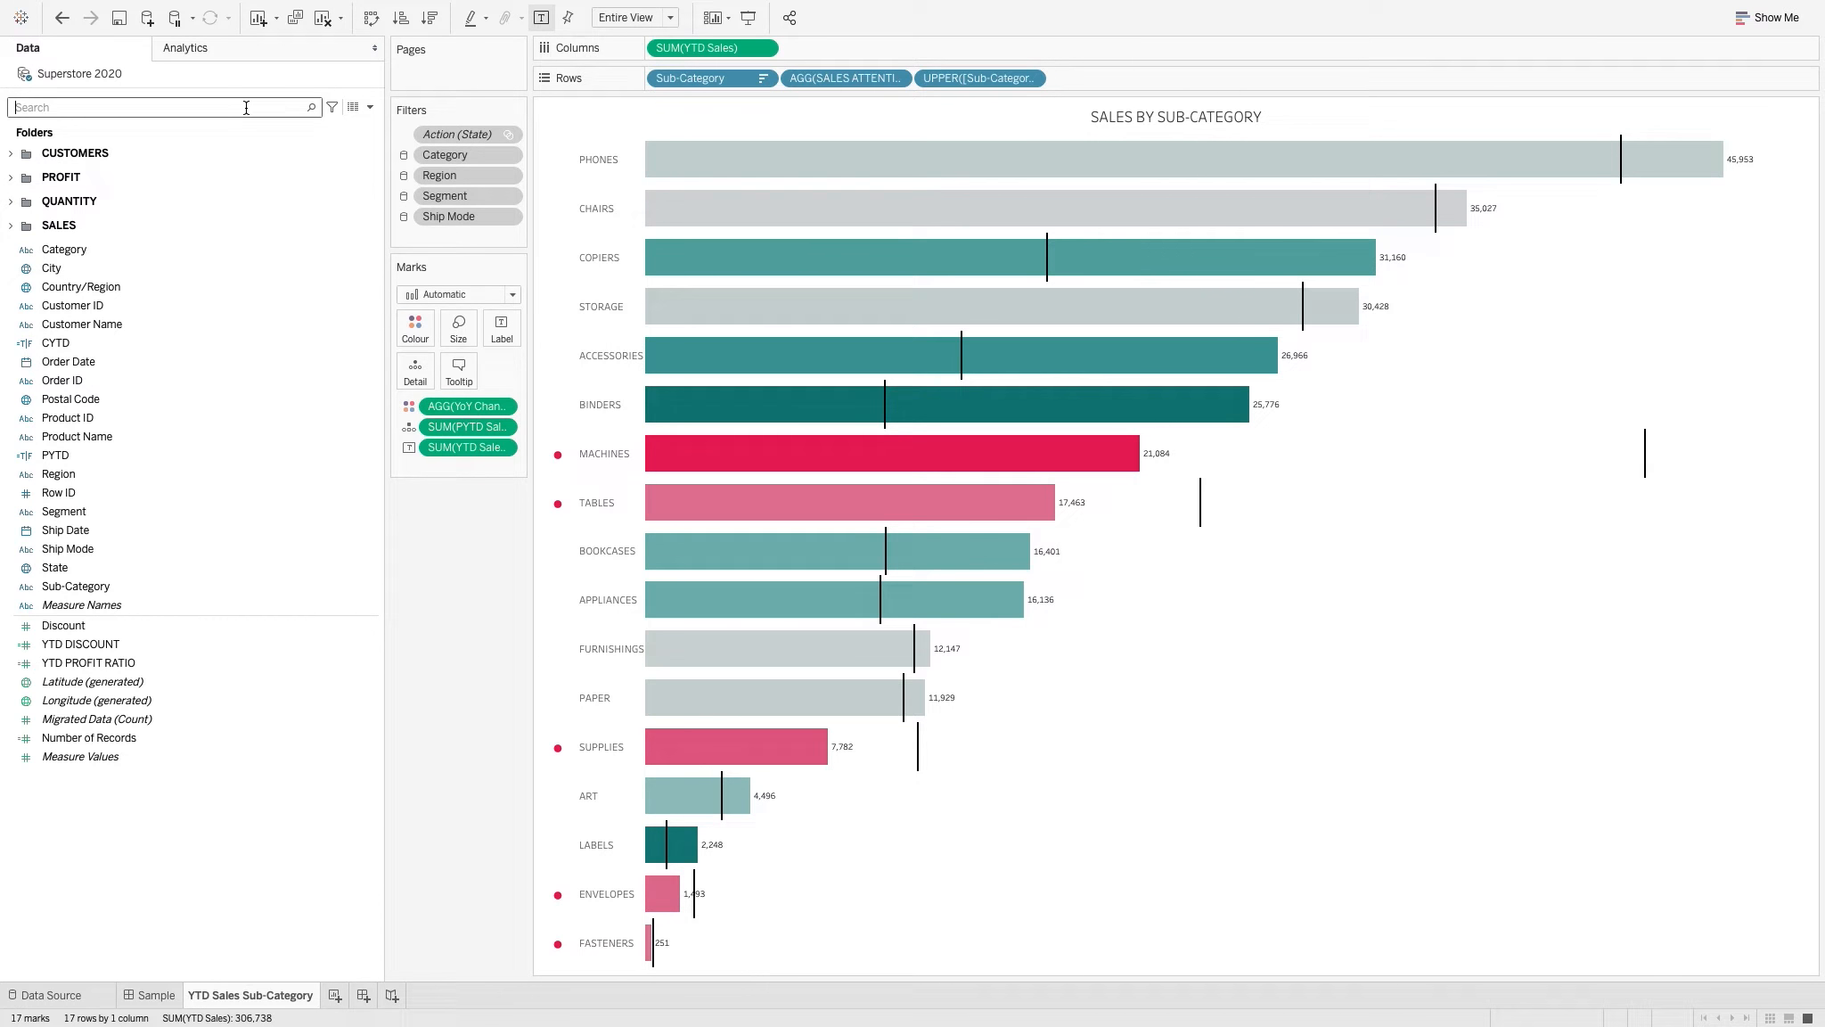
{"action": "type", "text": "F:"}
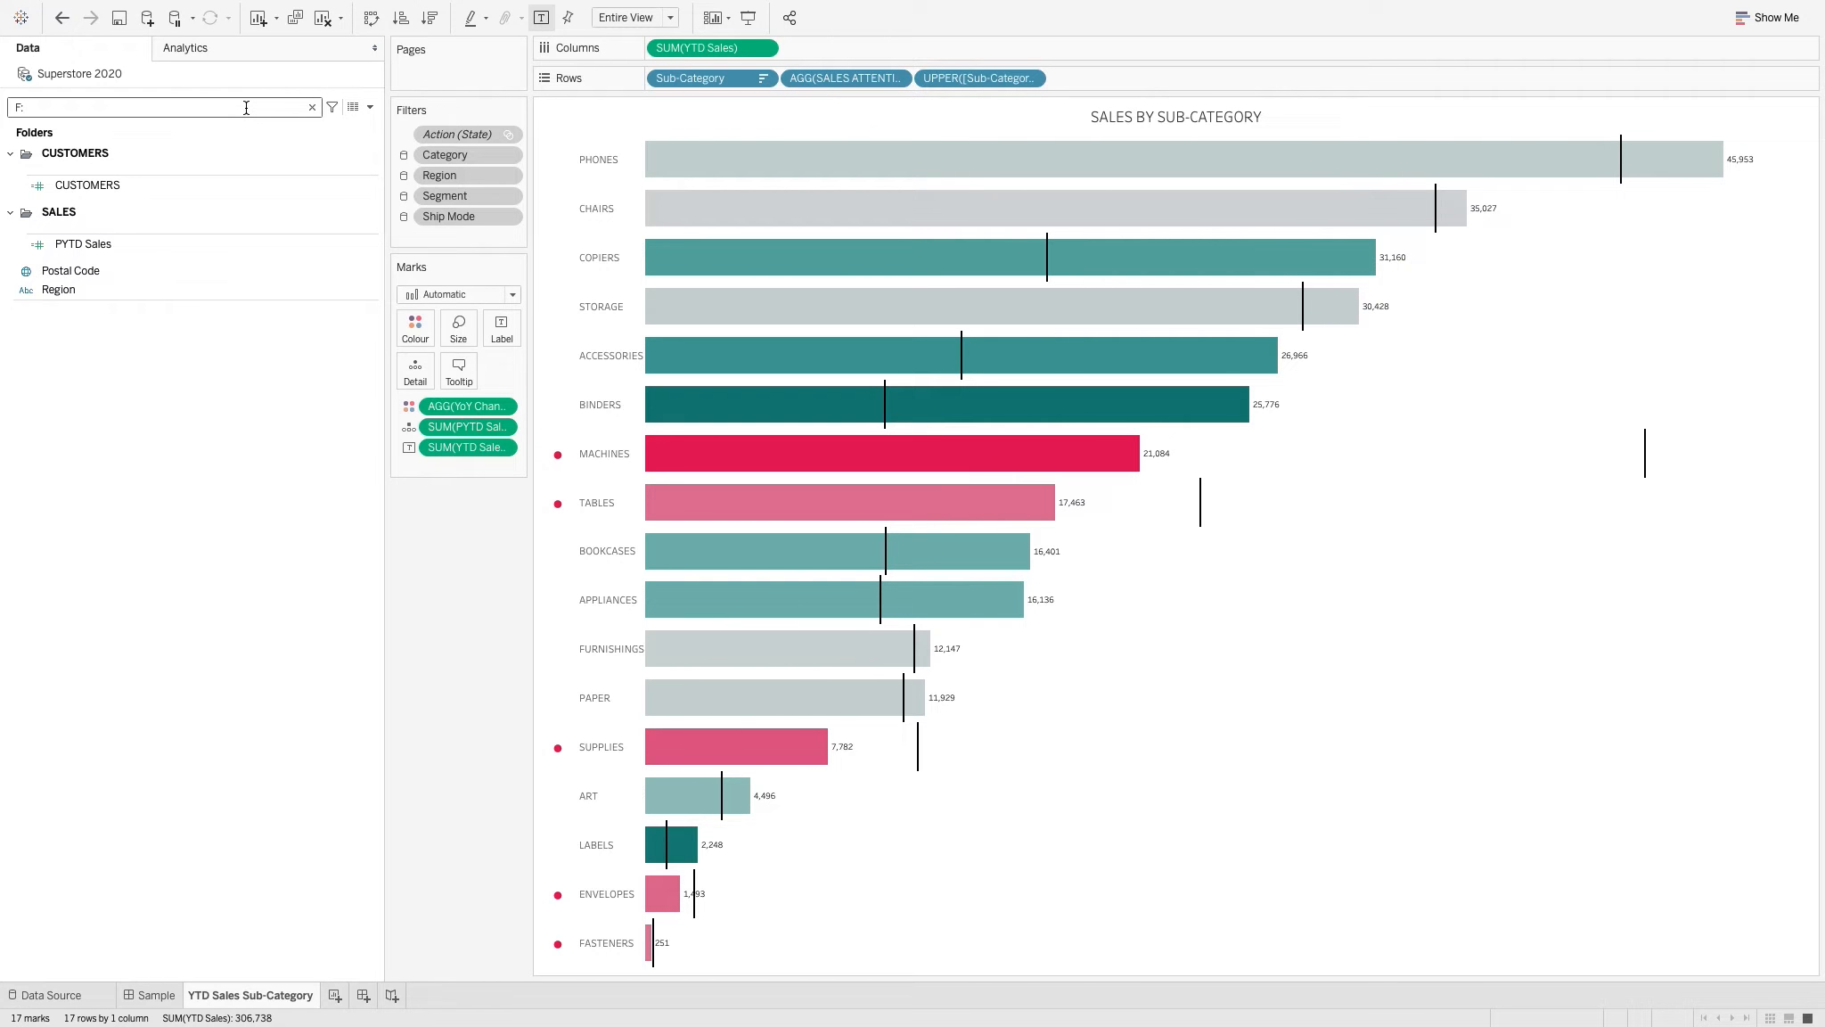
{"action": "type", "text": " las"}
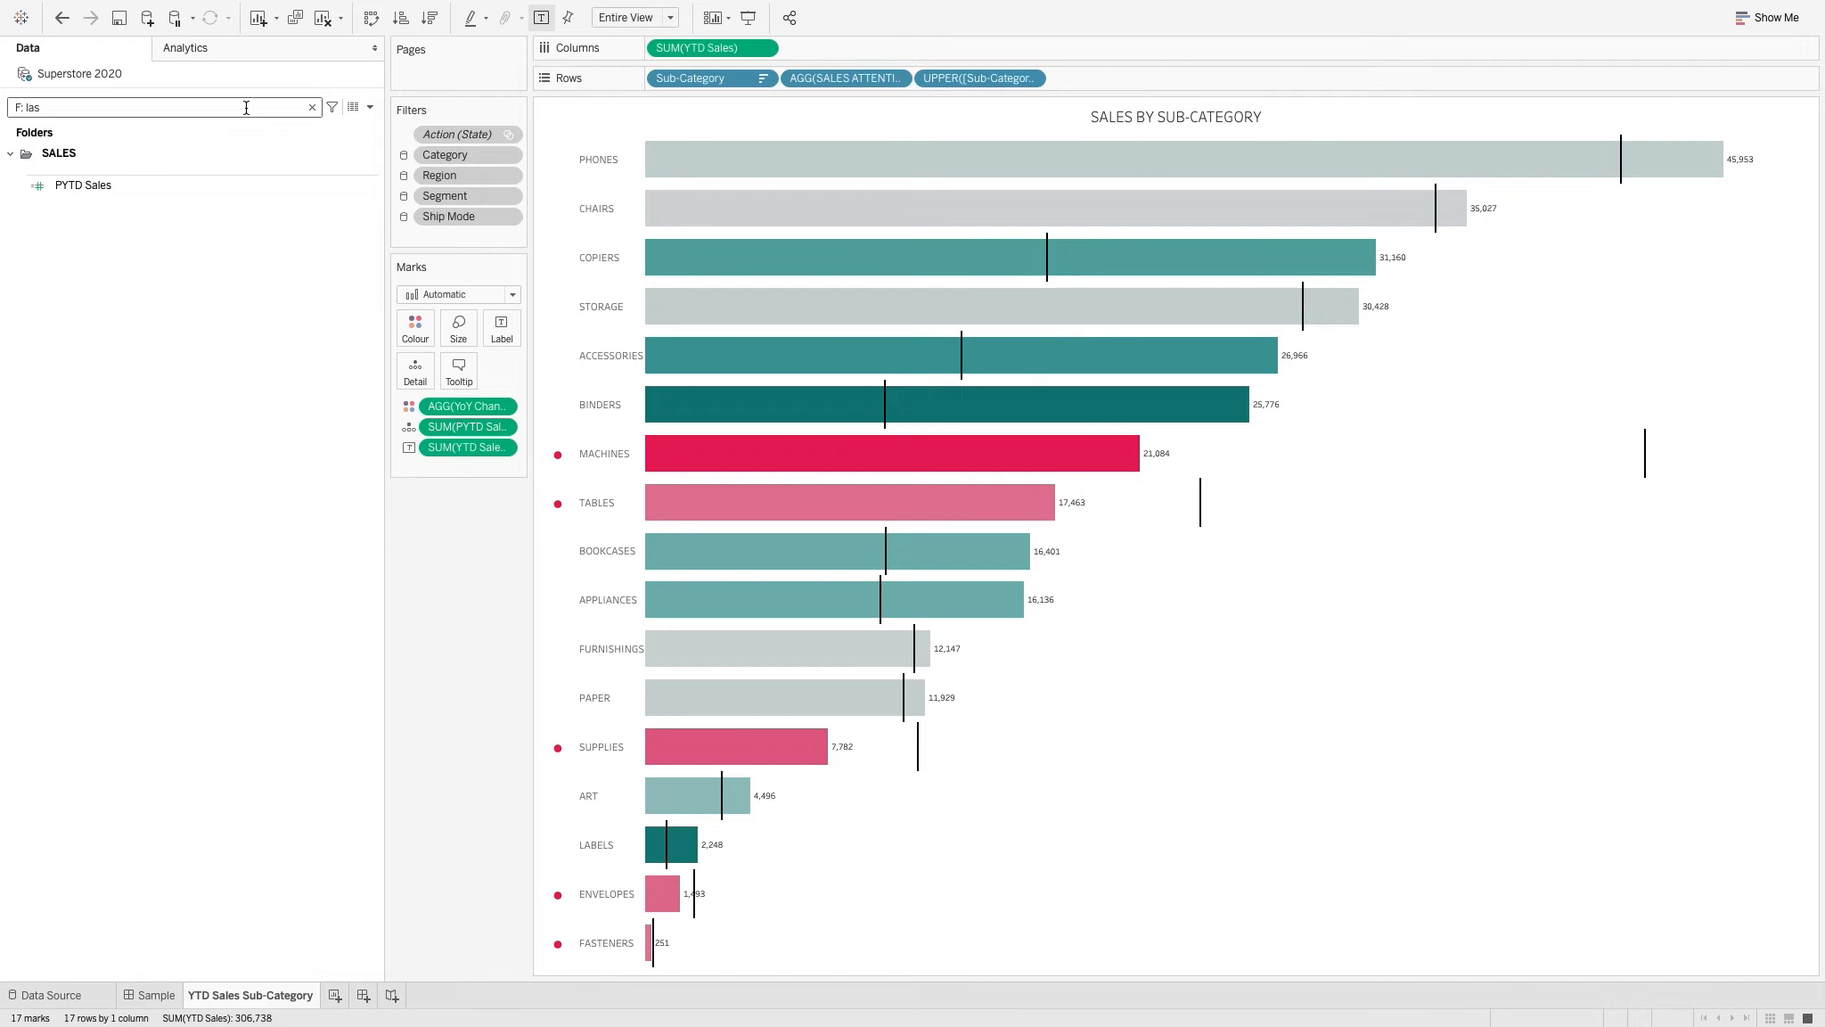
{"action": "type", "text": "t"}
{"action": "left_click", "coordinate": [93, 186]}
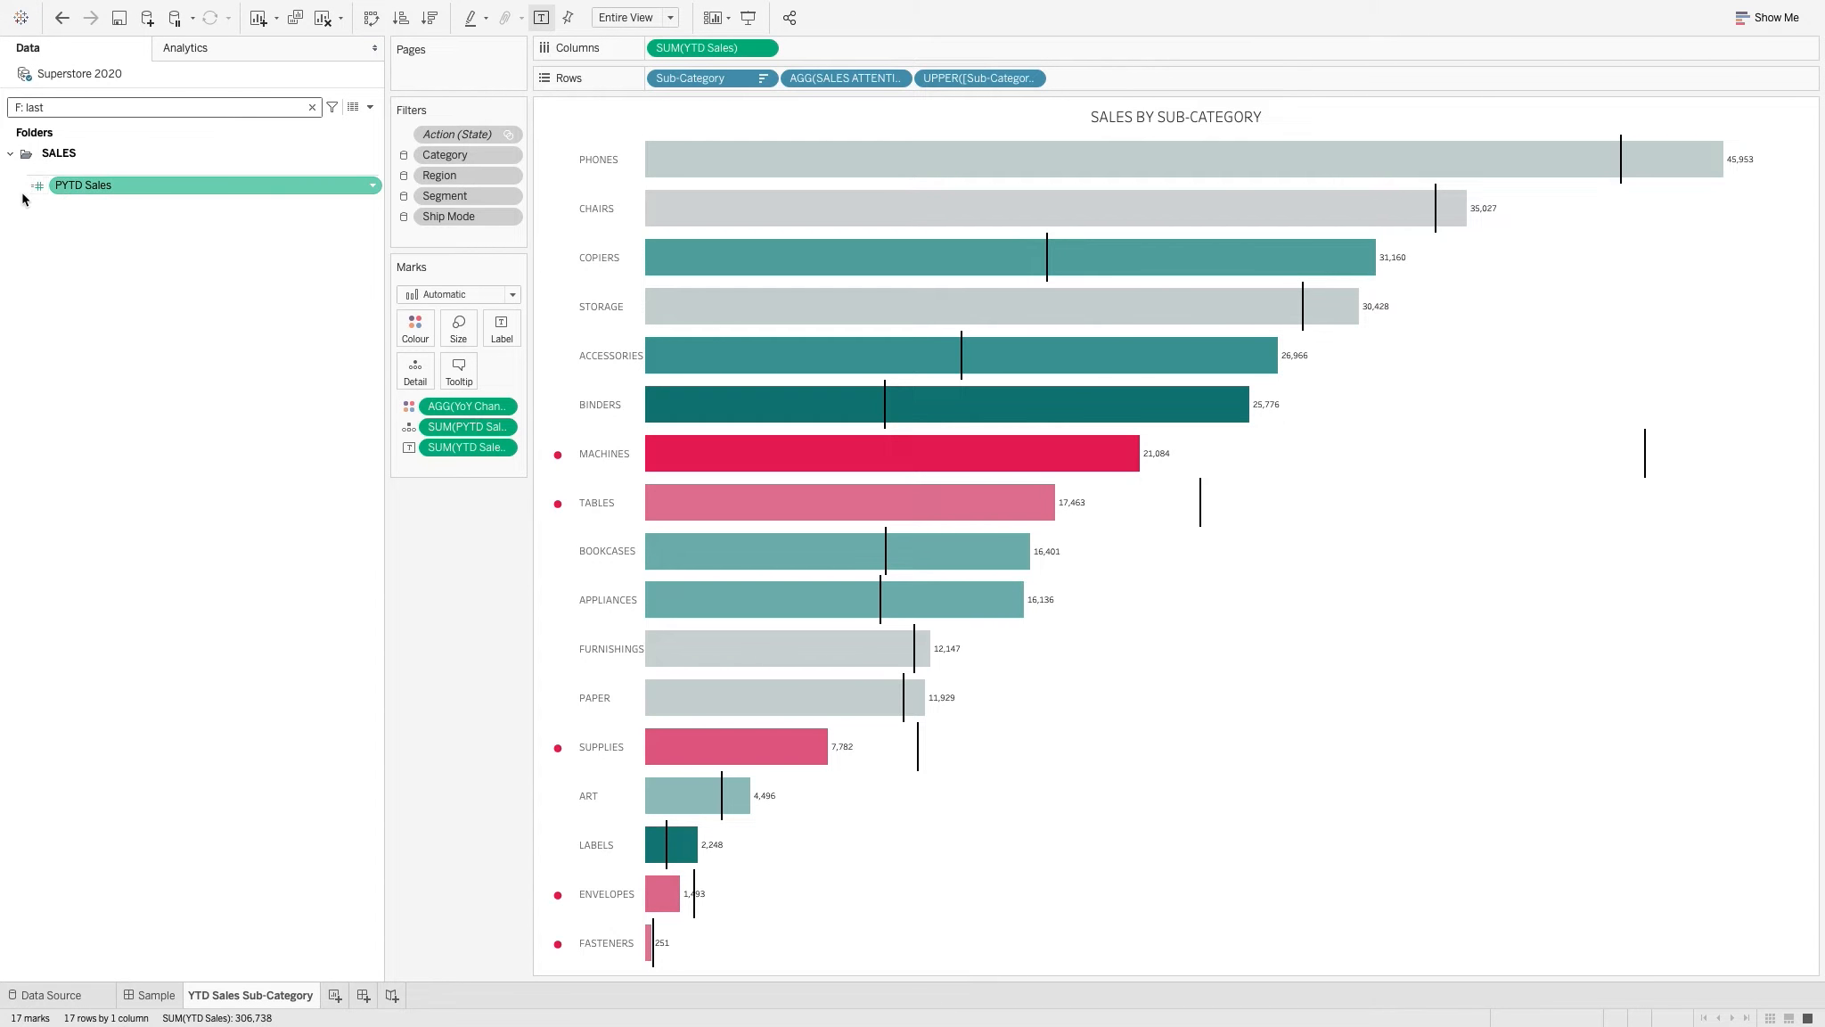
Review the default comment of the PYTD Sales field, cancel the comment editor, and clear the field search
{"action": "right_click", "coordinate": [106, 188]}
{"action": "mouse_move", "coordinate": [204, 486]}
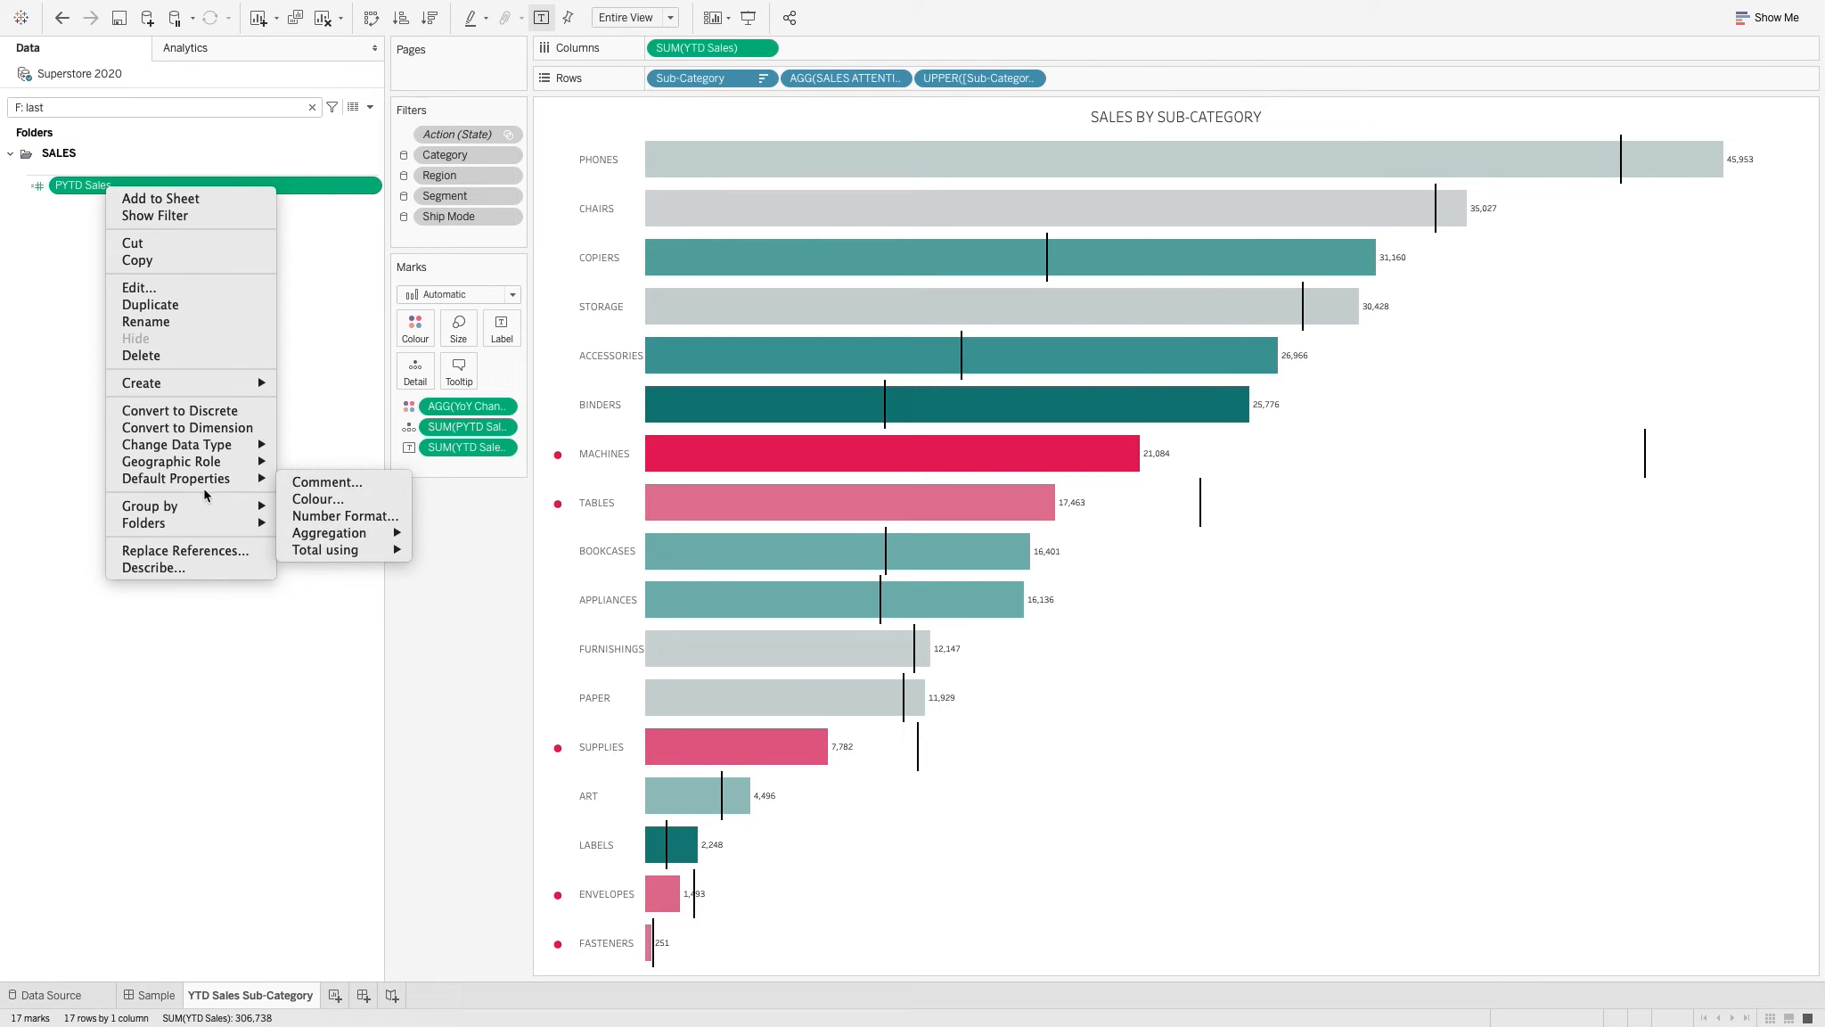
{"action": "left_click", "coordinate": [326, 482]}
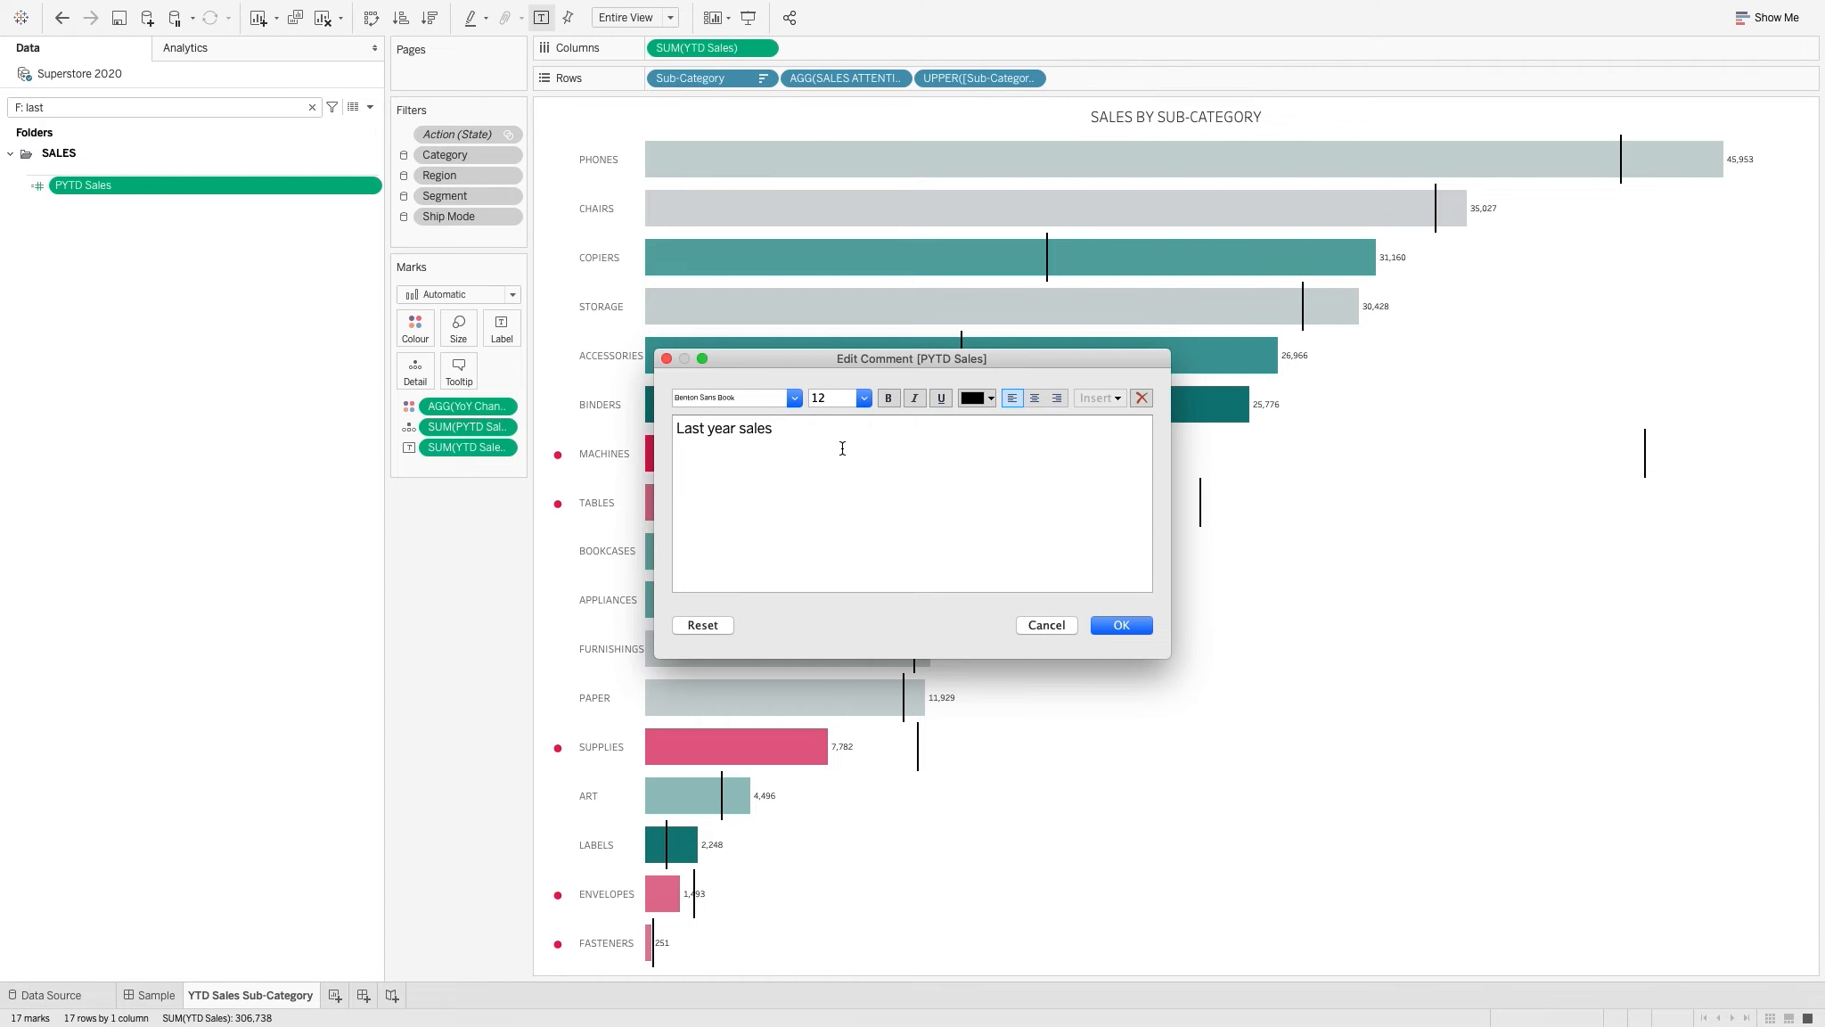
{"action": "left_click", "coordinate": [1051, 628]}
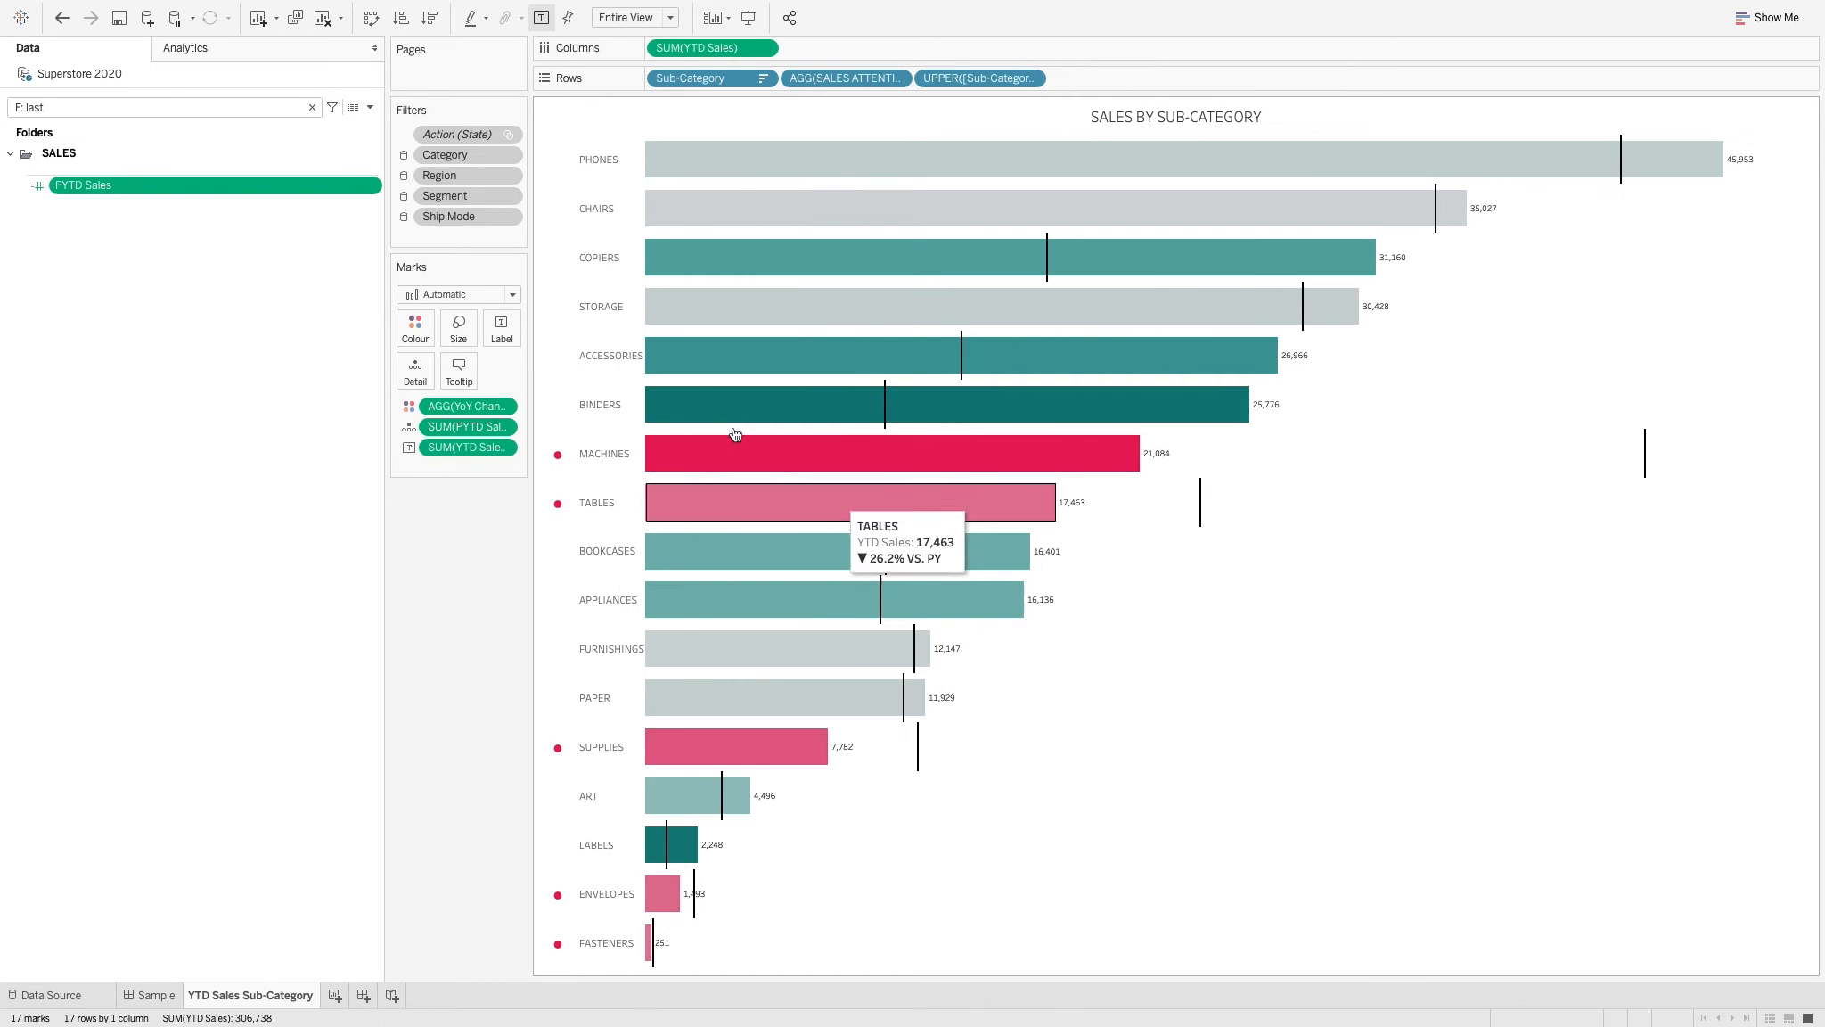
{"action": "left_click", "coordinate": [312, 107]}
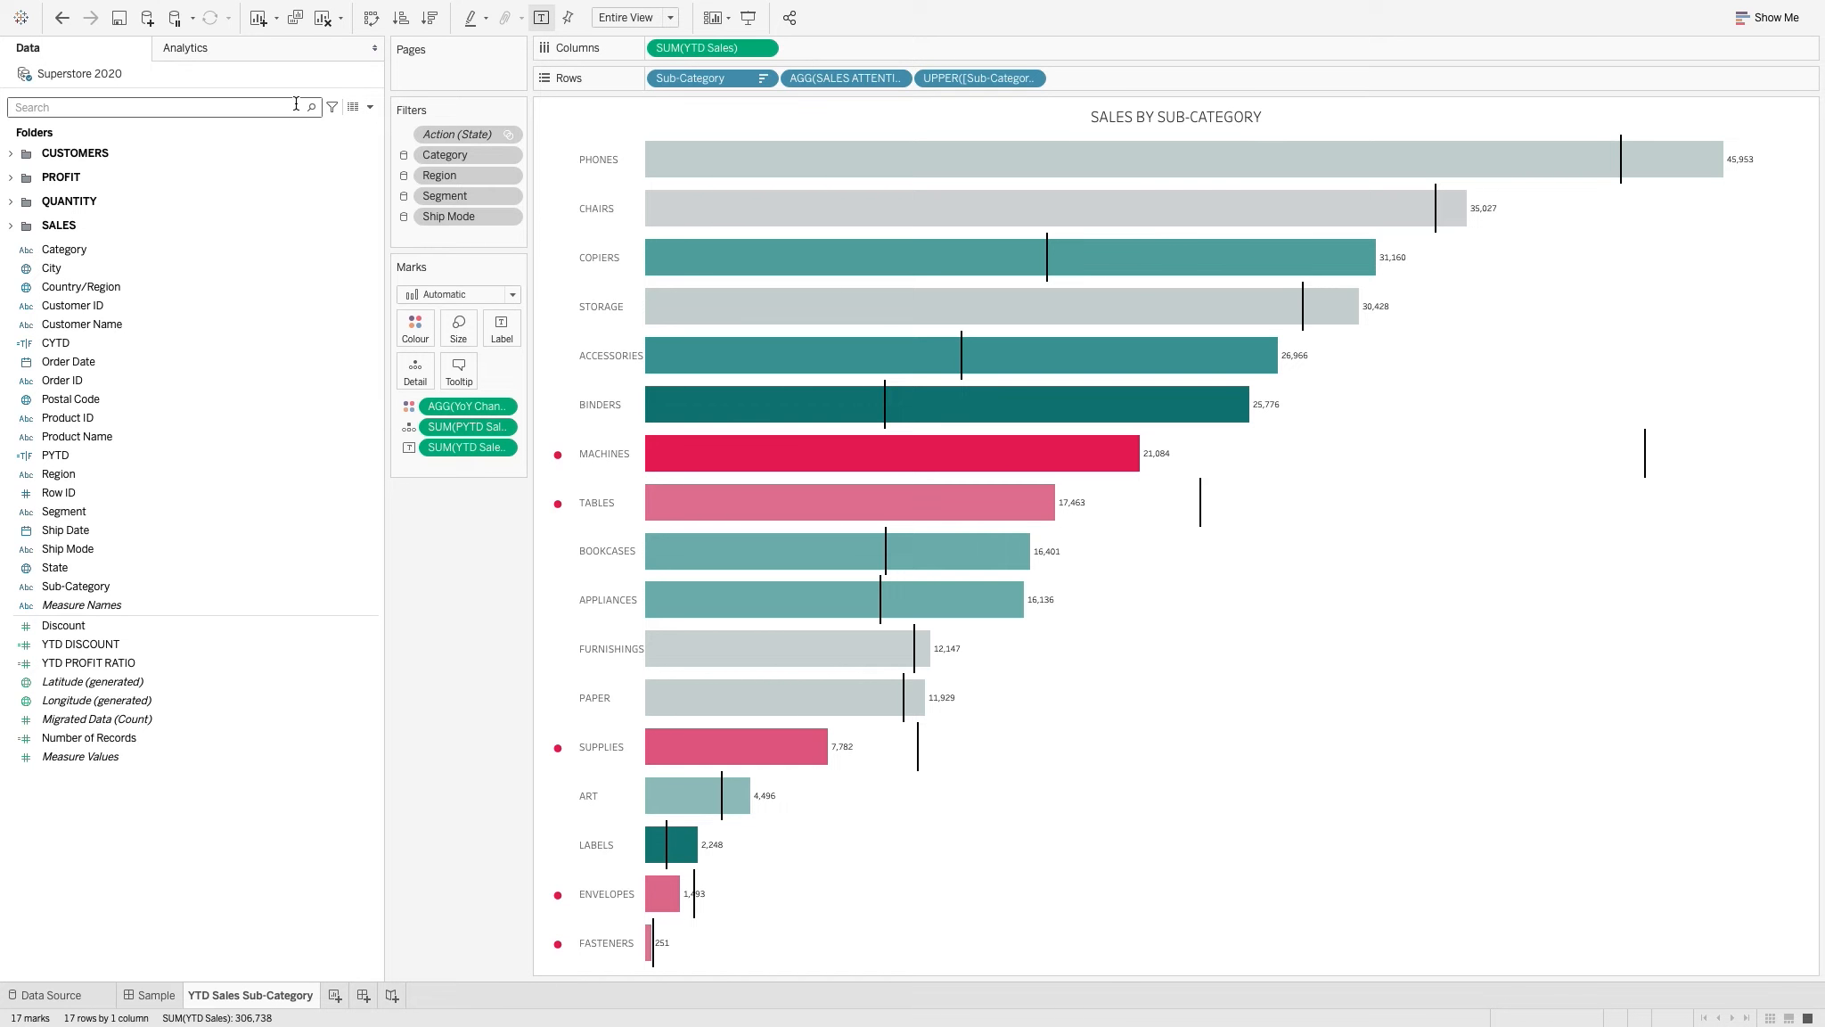
Group the field list by data source table and switch it back to grouping by folder
{"action": "left_click", "coordinate": [371, 108]}
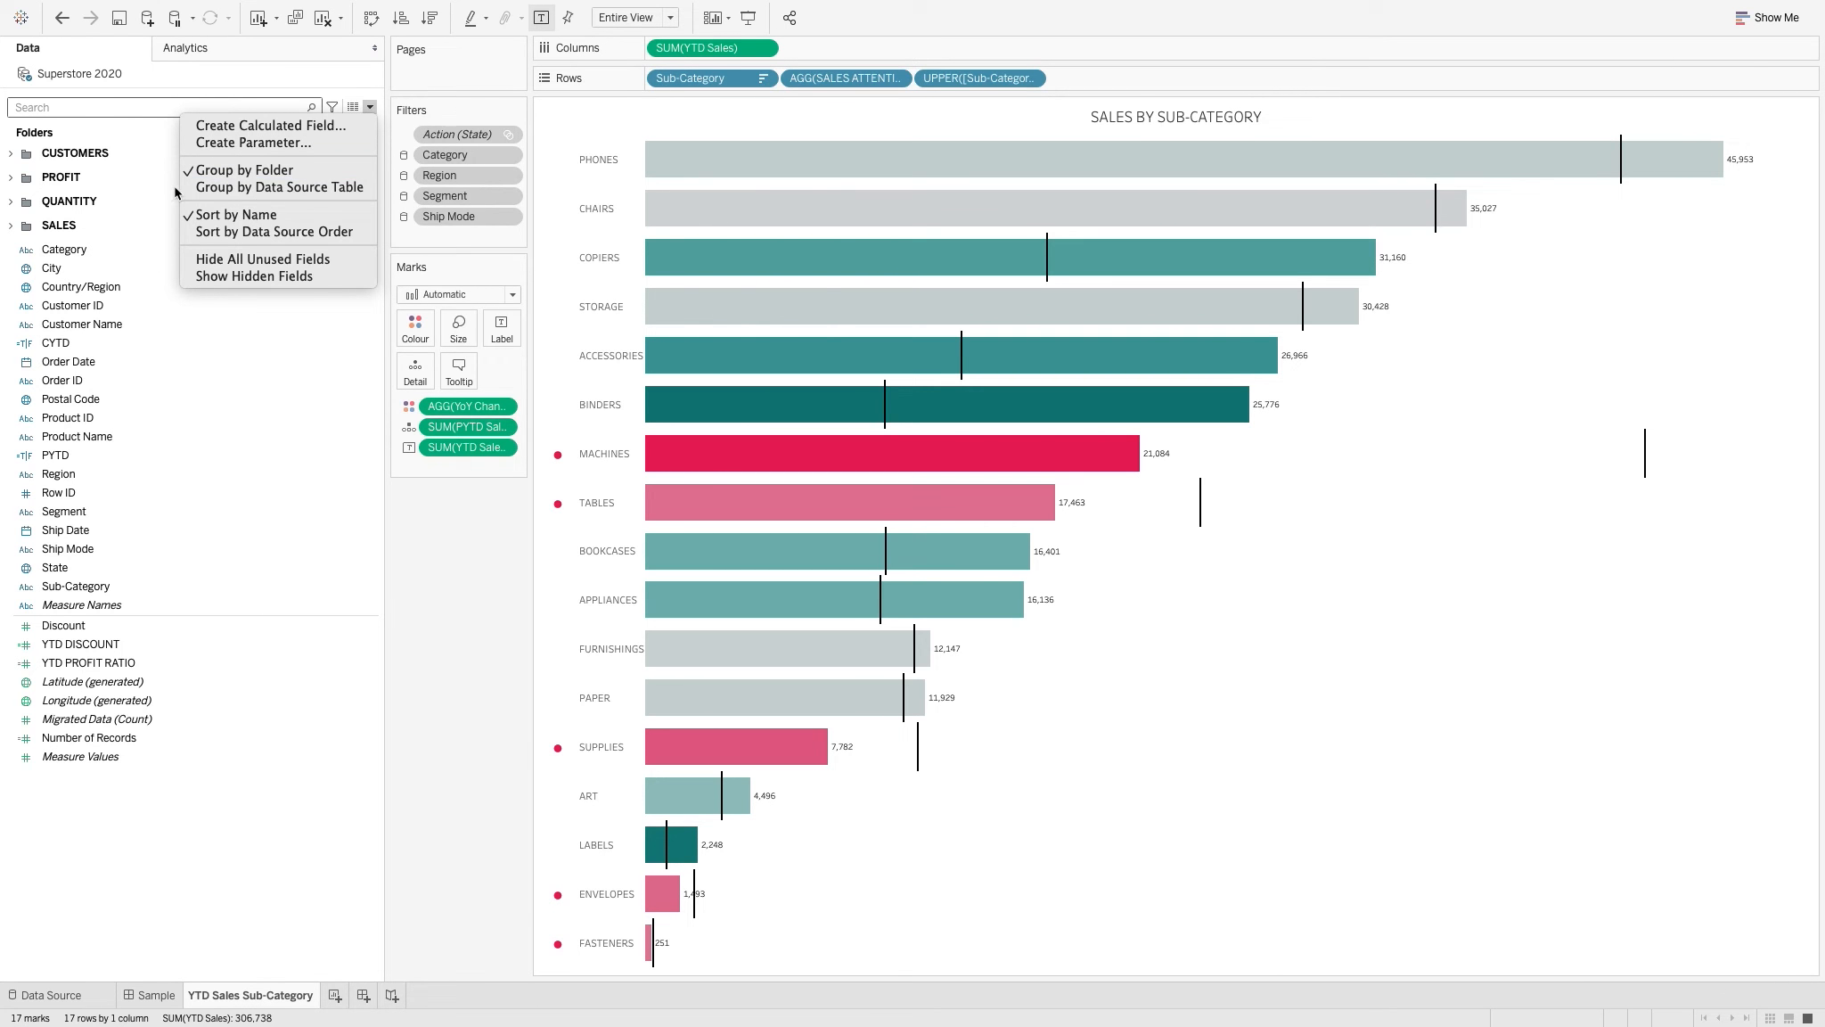
{"action": "left_click", "coordinate": [260, 188]}
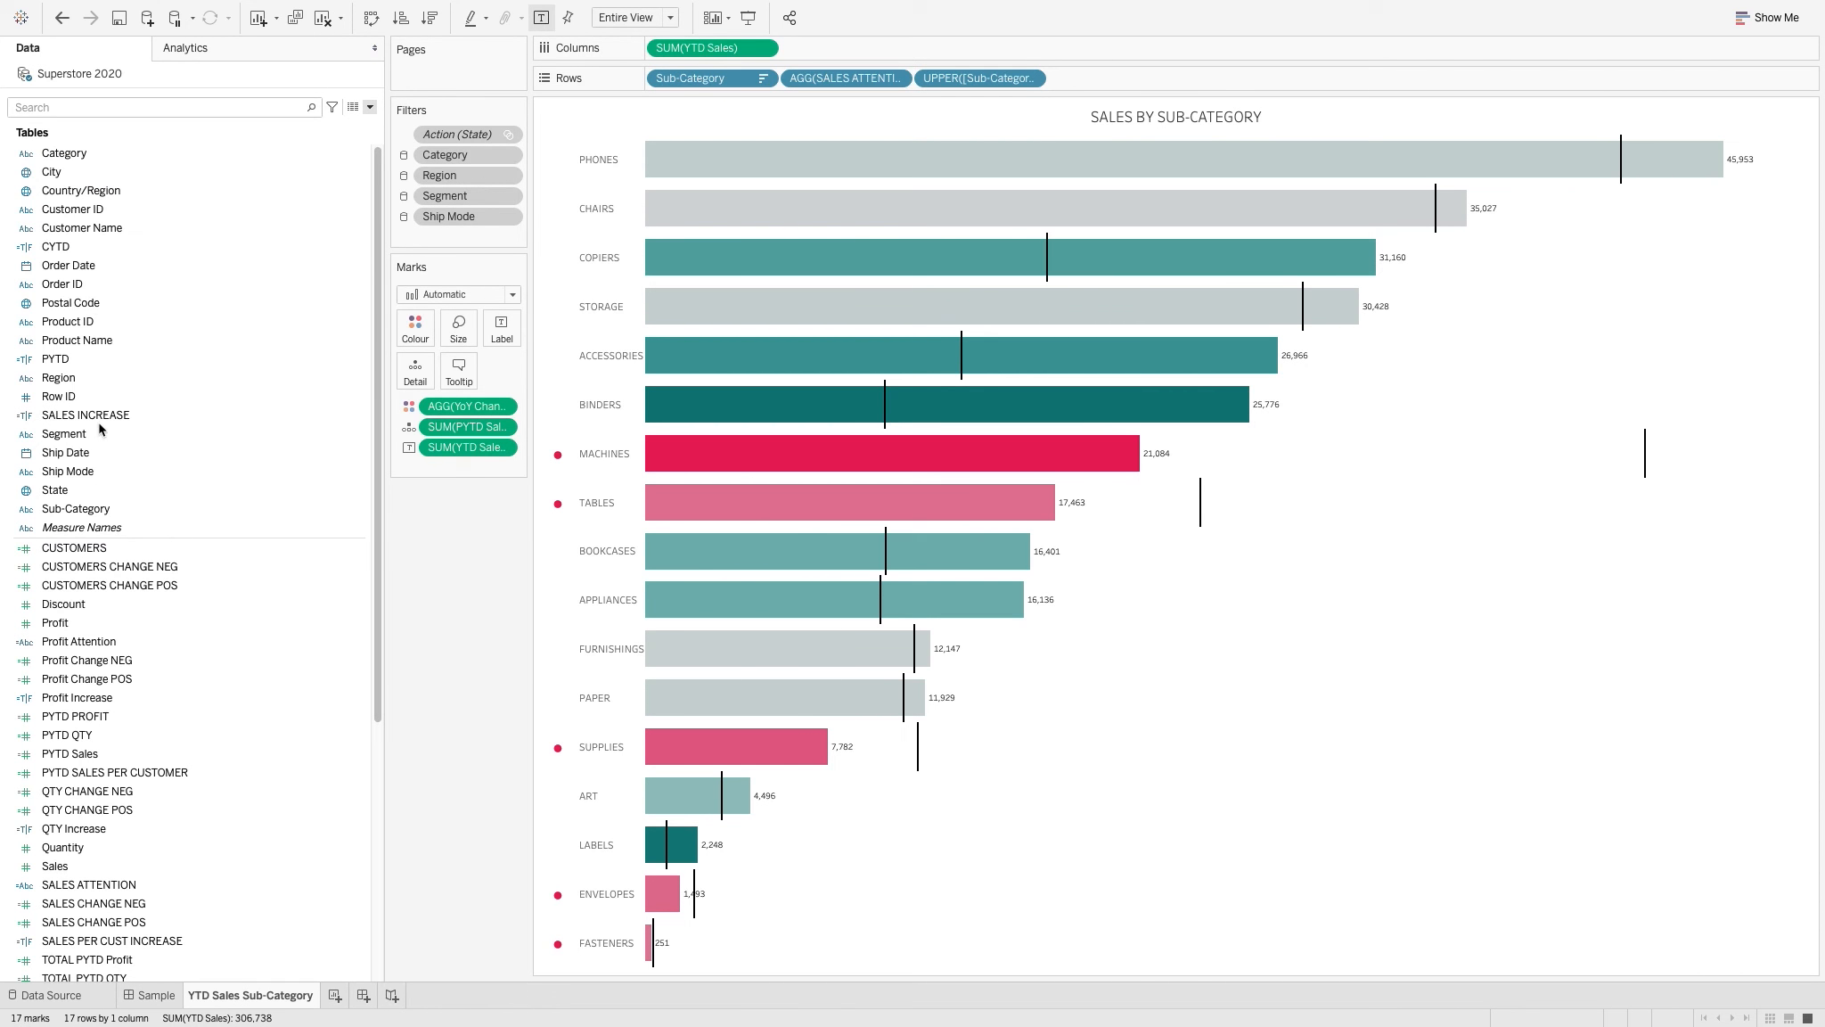
{"action": "left_click", "coordinate": [369, 107]}
{"action": "left_click", "coordinate": [303, 172]}
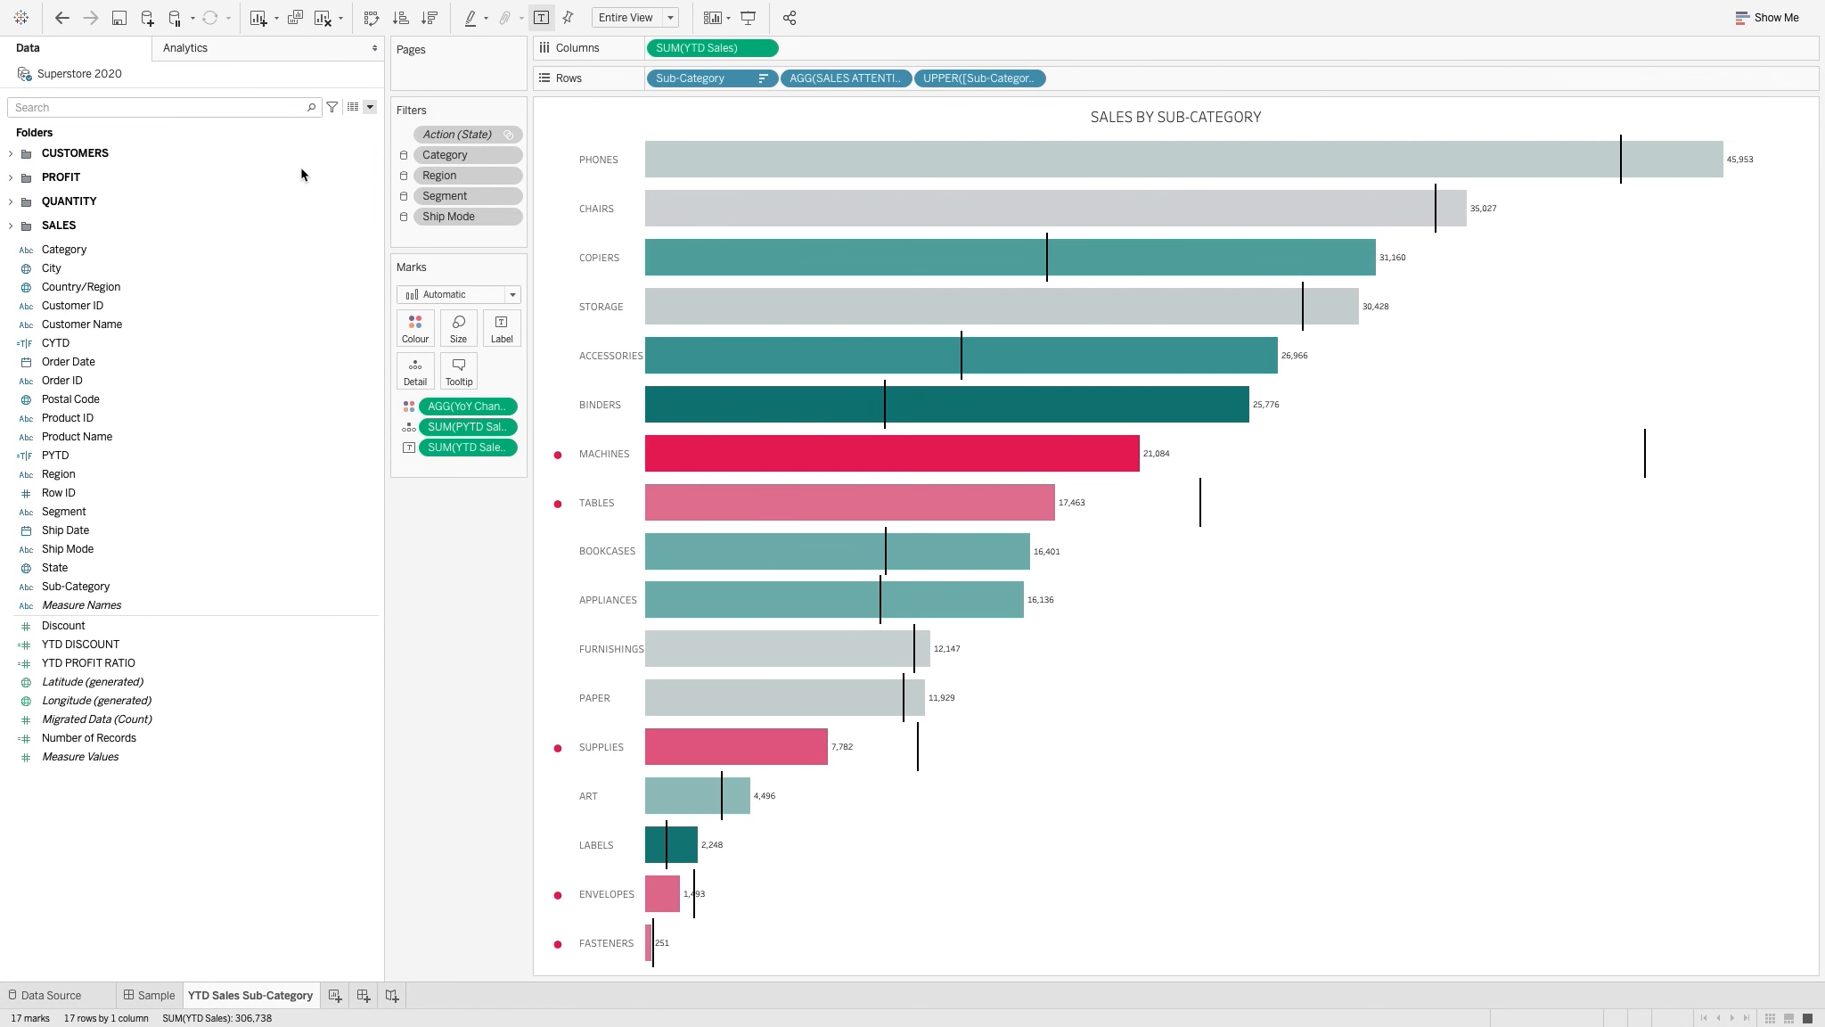